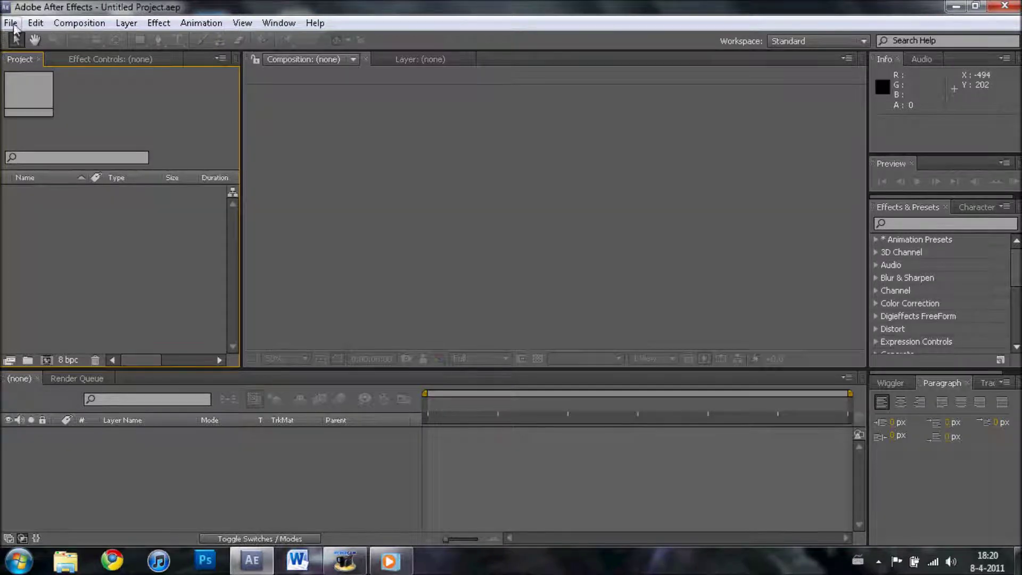
Create Comp 1 from the HDV/HDTV 720 25 preset: 1280×720, 25 fps, 30 seconds
left_click(13, 25)
mouse_move(89, 245)
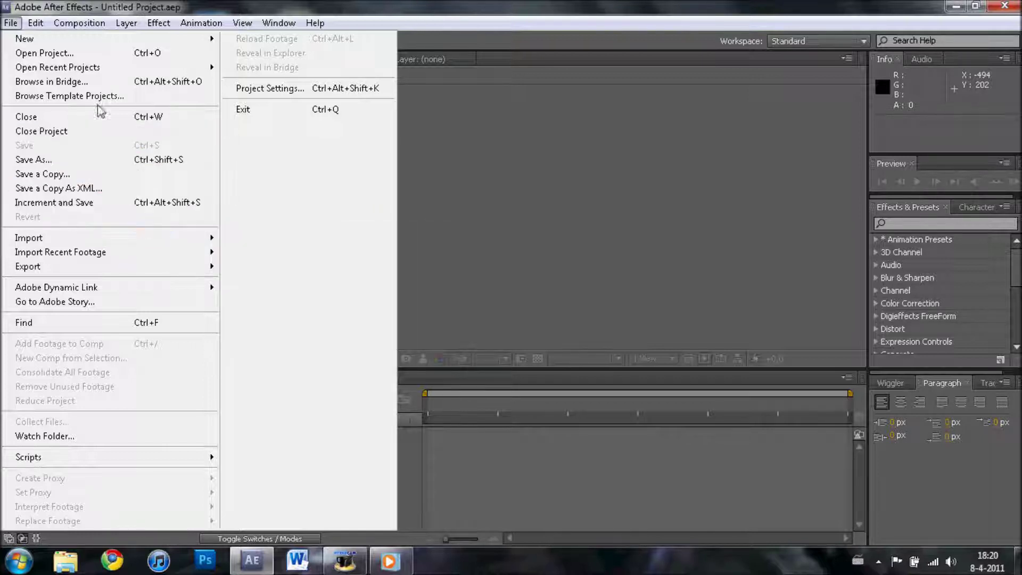
left_click(527, 188)
left_click(80, 22)
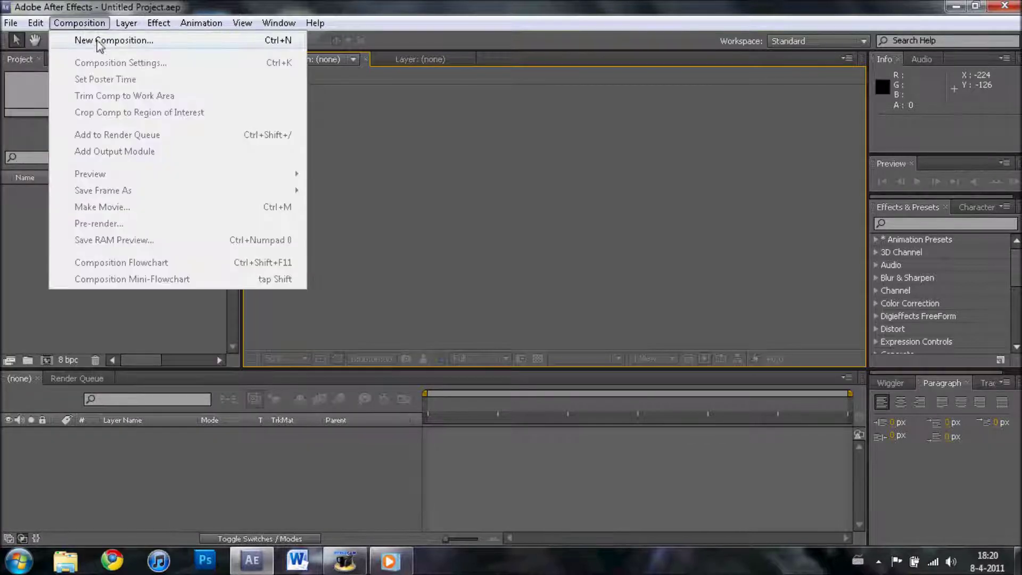
left_click(127, 40)
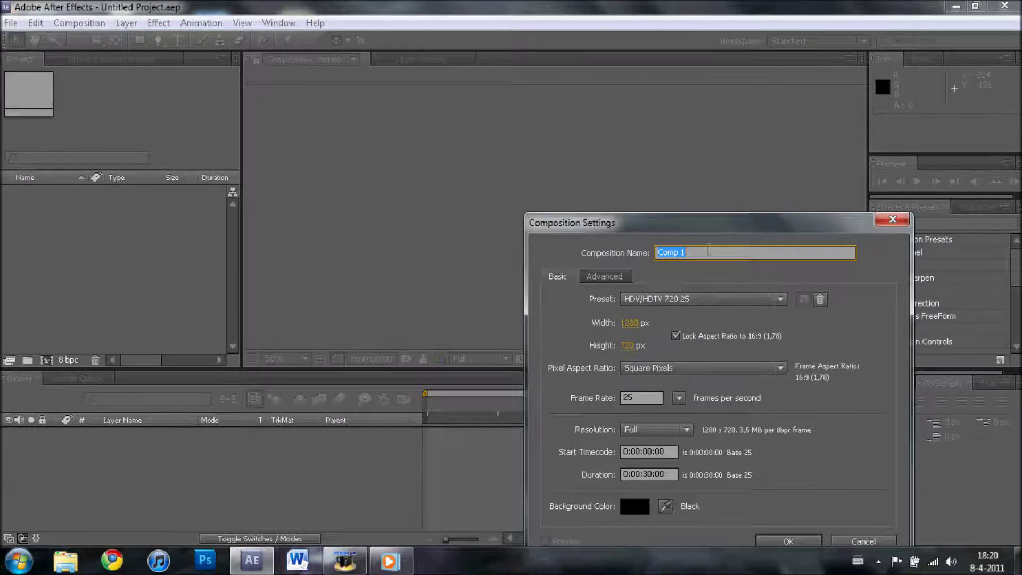
left_click_drag(698, 222, 555, 153)
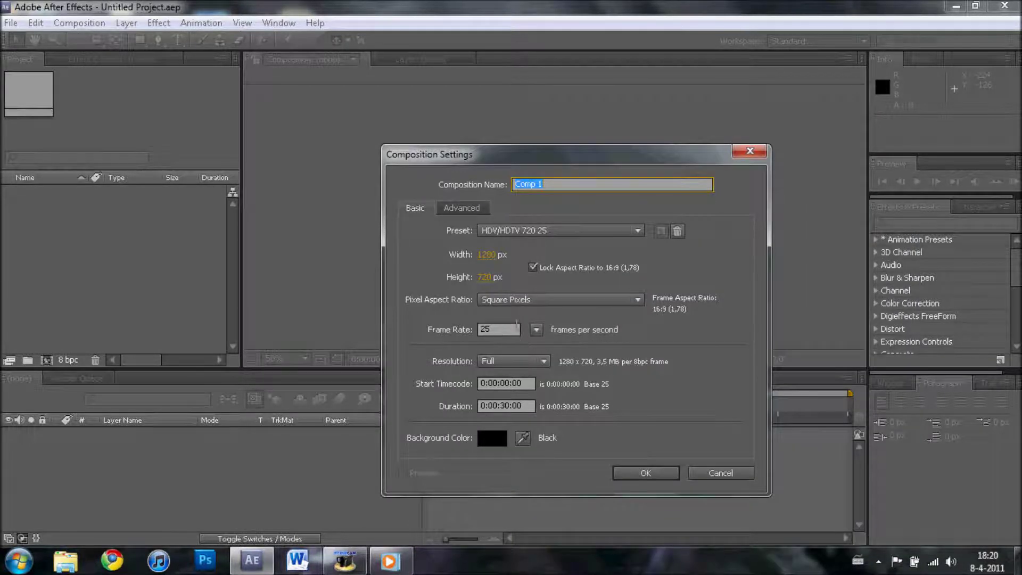
double_click(499, 330)
left_click(656, 337)
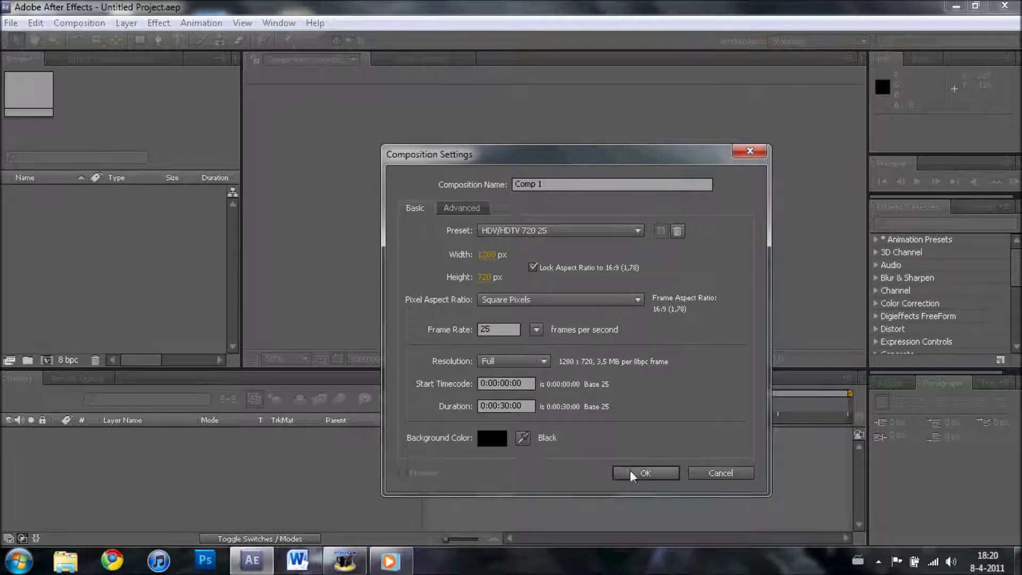
left_click(646, 471)
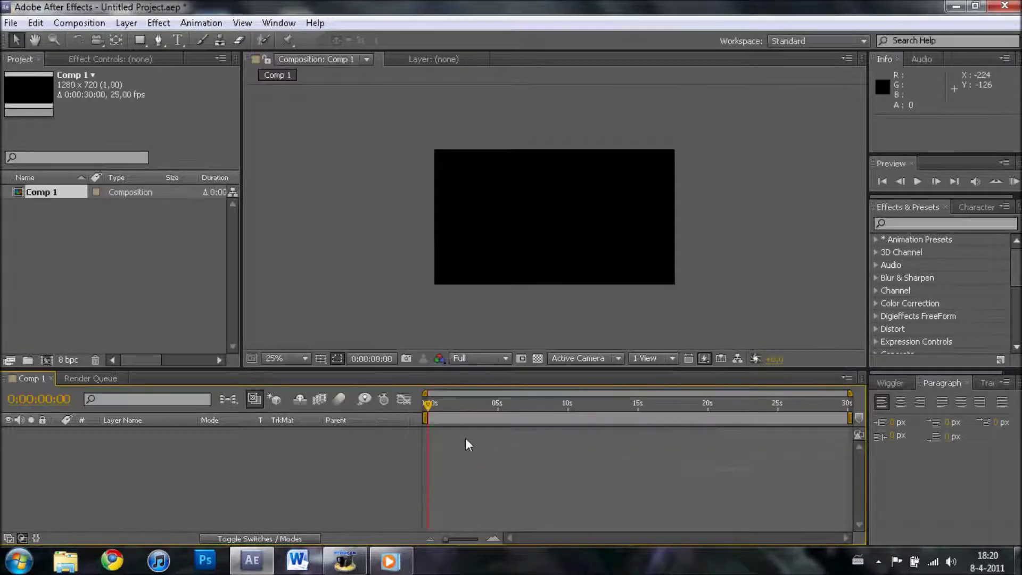
Import the clip MAH01236.MP4 into the project
left_click(11, 23)
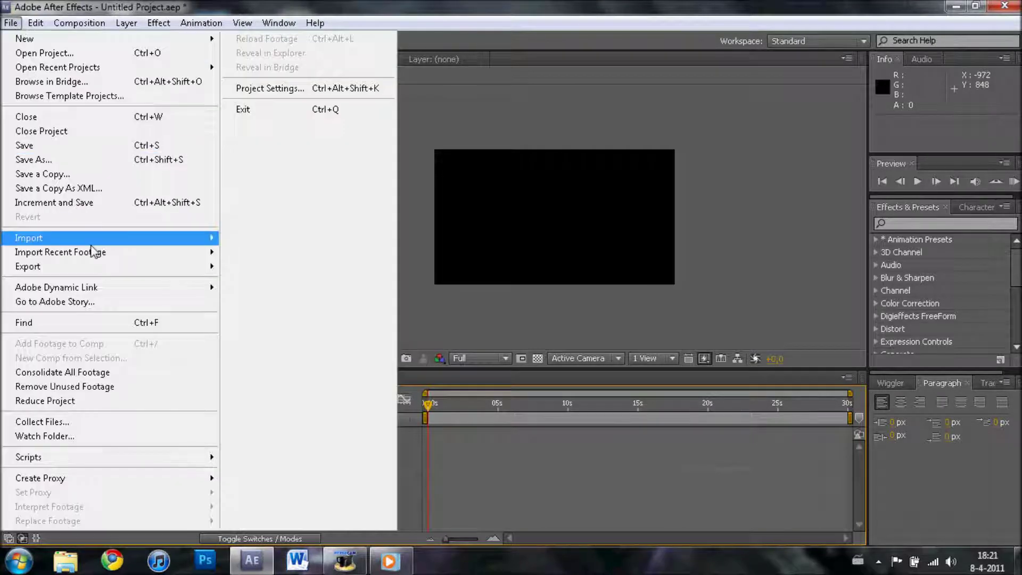
left_click(266, 238)
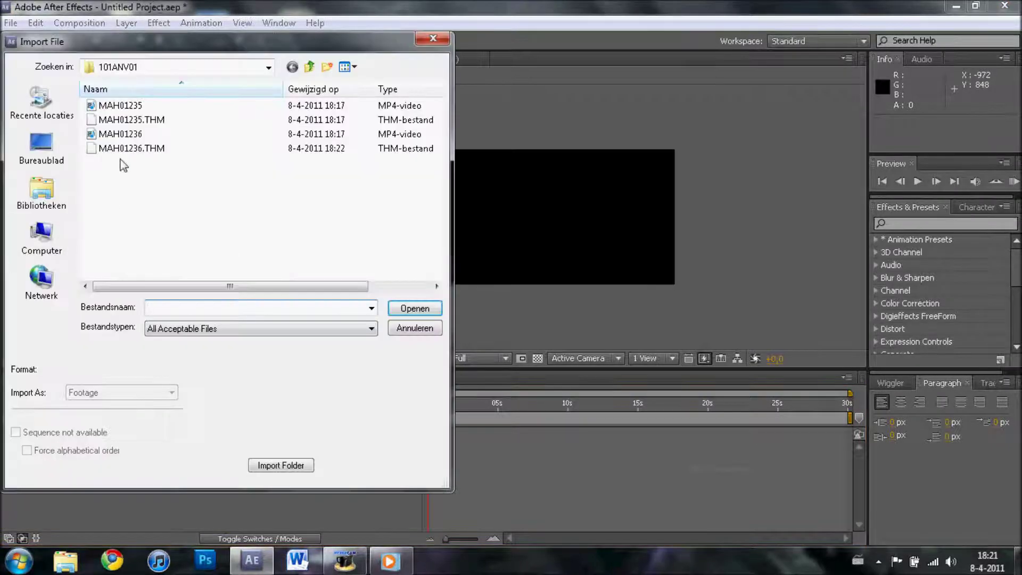
double_click(130, 139)
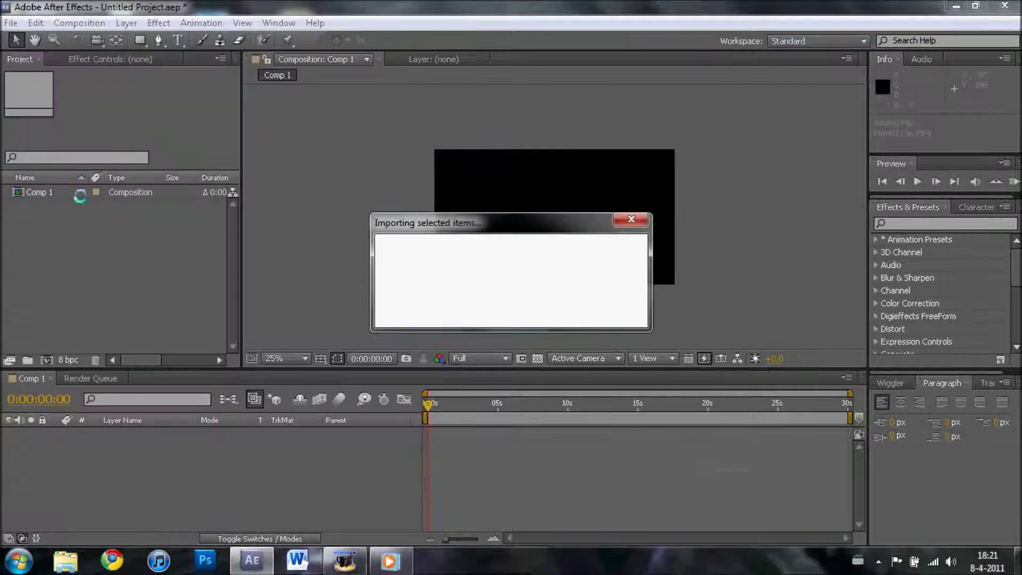
Undo the auto-created comp and place MAH01236.MP4 as layer 1 in Comp 1
left_click_drag(57, 207, 54, 357)
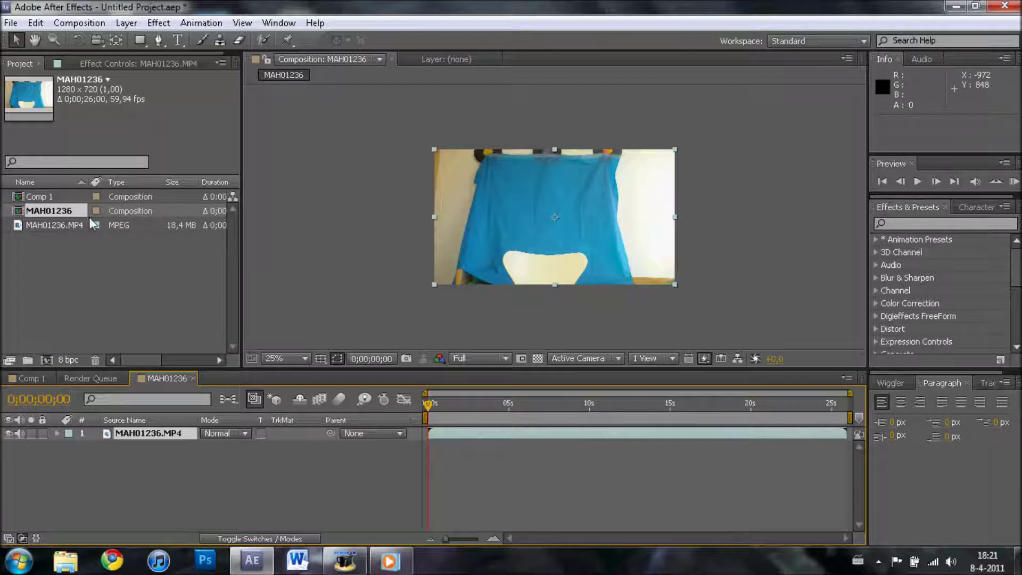
key("ctrl+z")
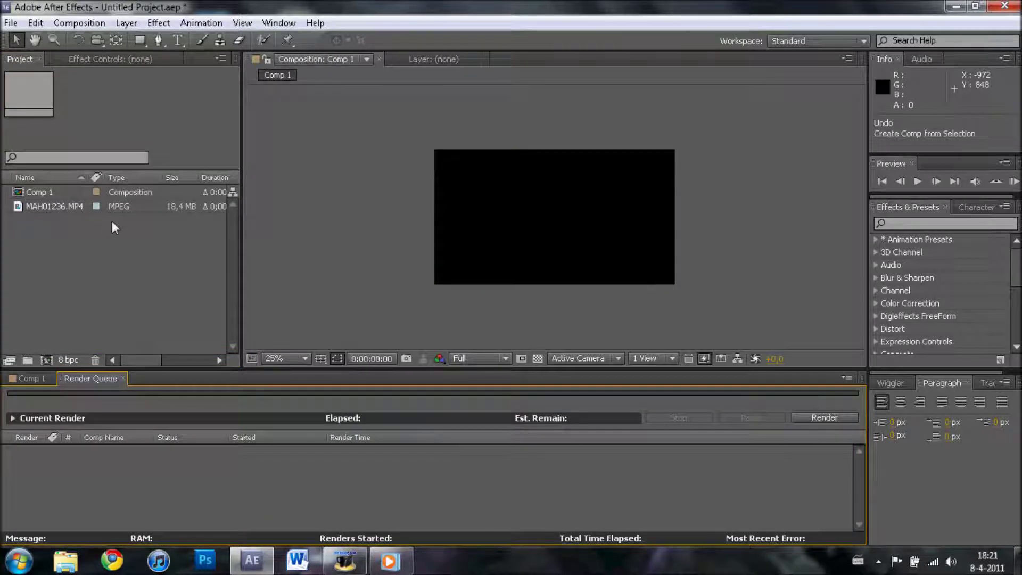
left_click(36, 382)
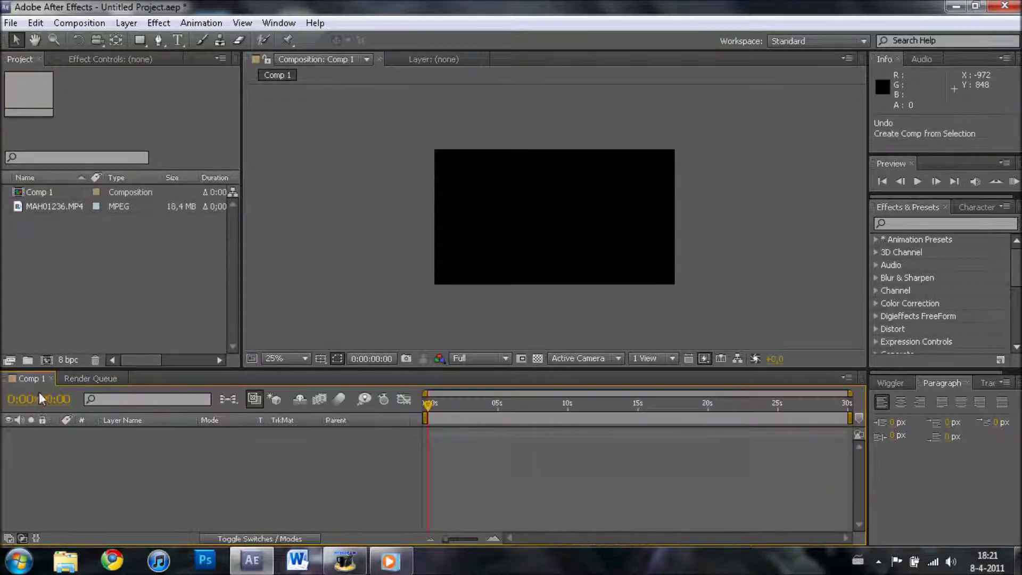
left_click_drag(66, 206, 69, 453)
scroll(406, 293, "up", 1)
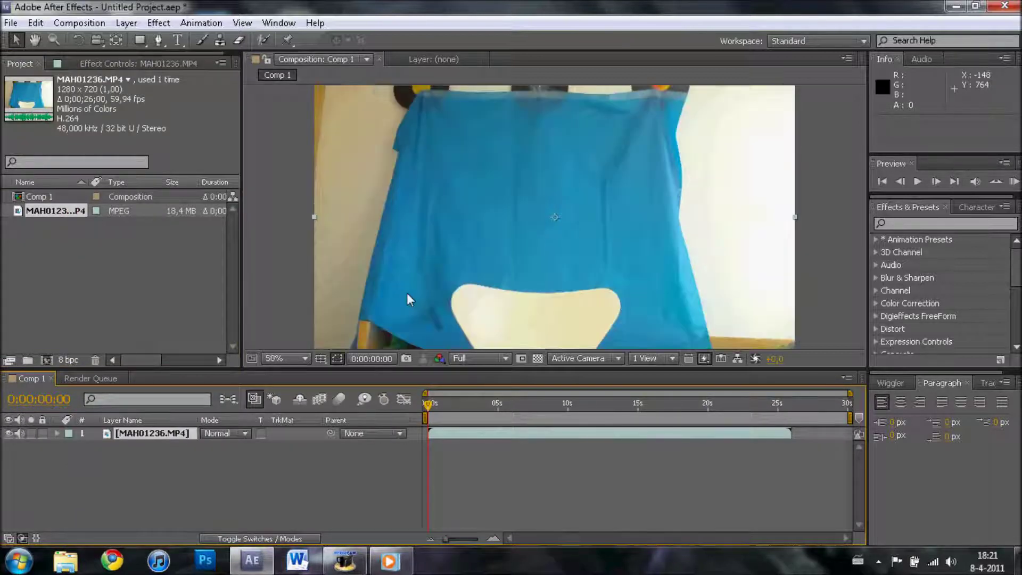
scroll(463, 269, "down", 1)
scroll(473, 262, "up", 1)
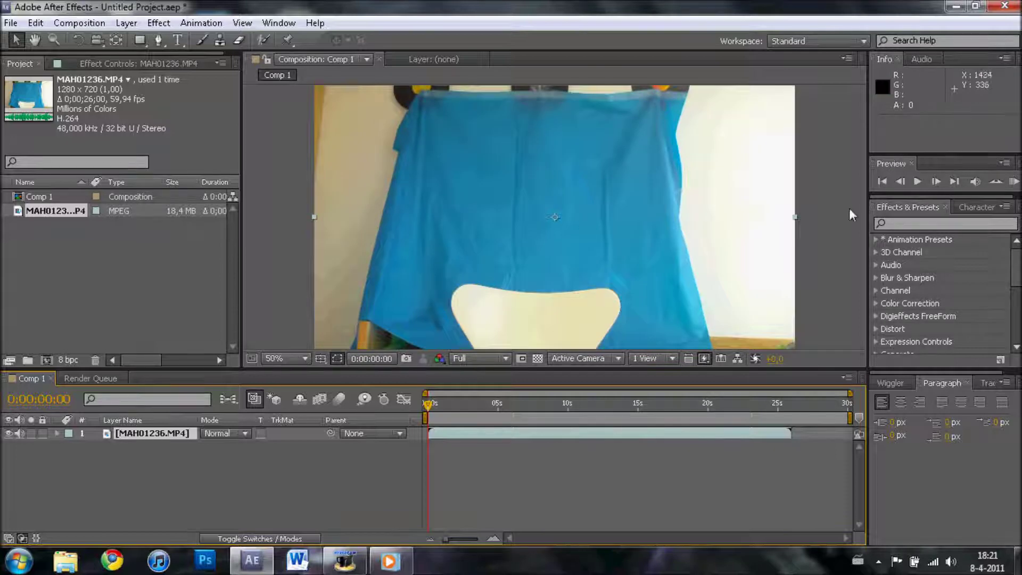
Find where the person appears and start the work area at 0:00:08:13
left_click(920, 183)
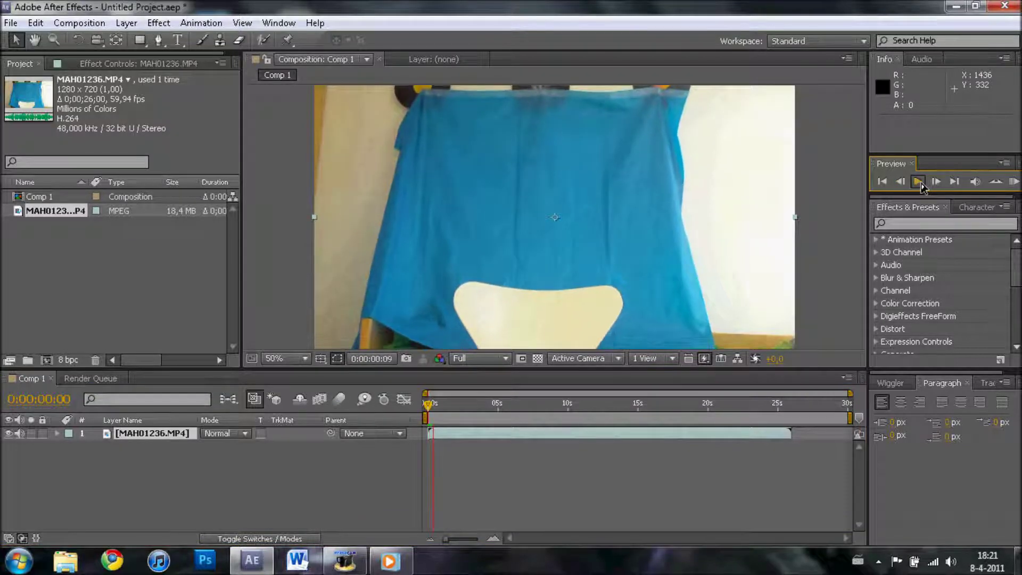
left_click_drag(432, 407, 548, 406)
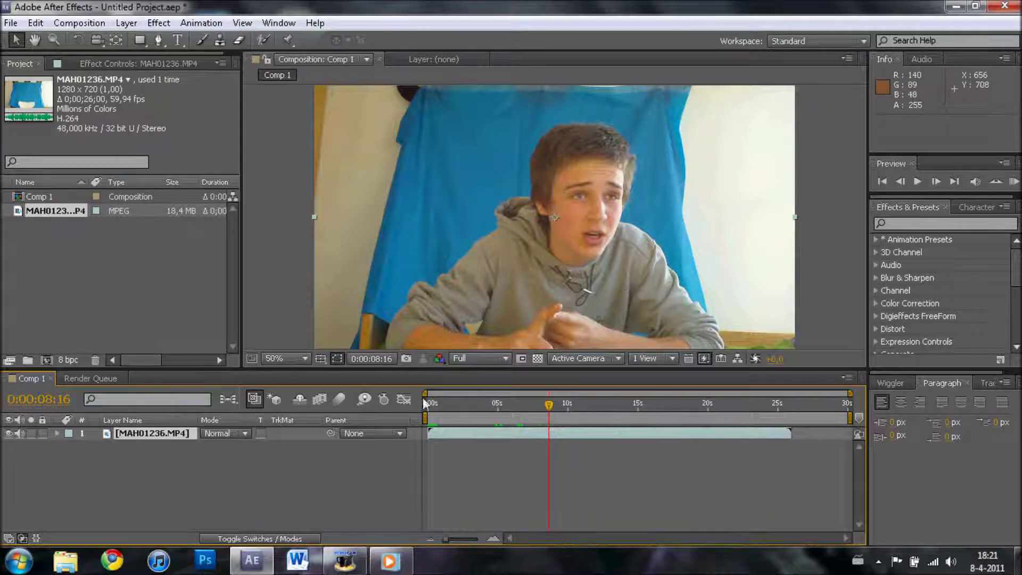
left_click_drag(428, 418, 543, 415)
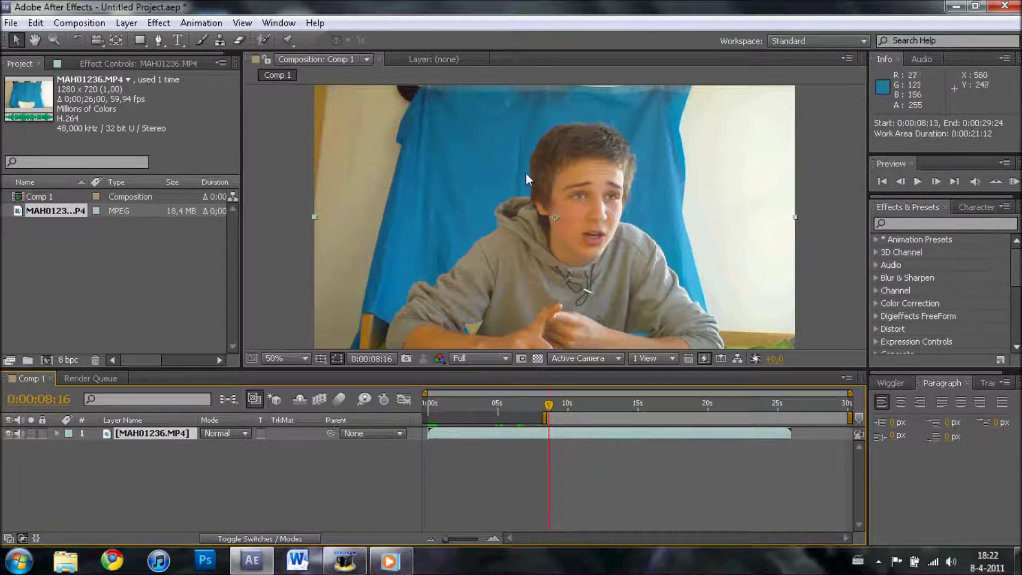
left_click(159, 41)
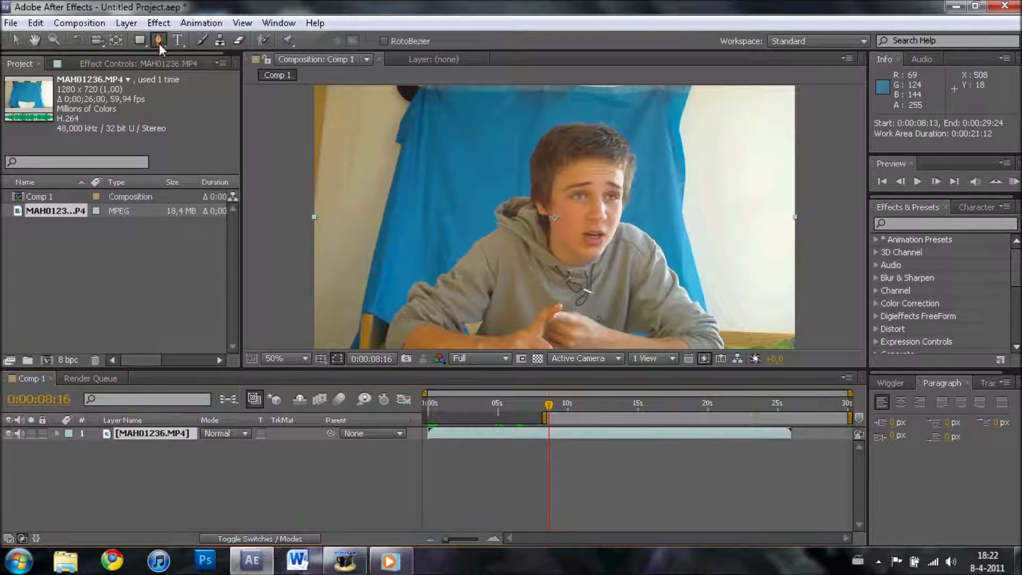
Draw a closed Pen mask around the person's head, shoulders and hoodie
left_click(445, 106)
left_click(435, 160)
left_click(445, 200)
left_click(433, 236)
left_click(464, 260)
left_click(501, 276)
left_click(558, 286)
left_click(642, 294)
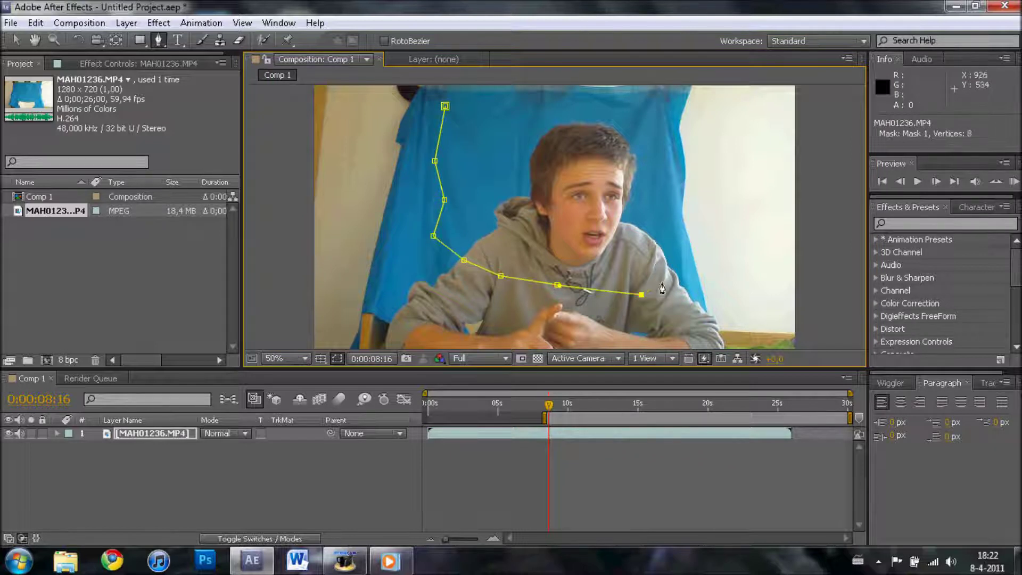
left_click(668, 277)
left_click(675, 256)
left_click(675, 233)
left_click(667, 191)
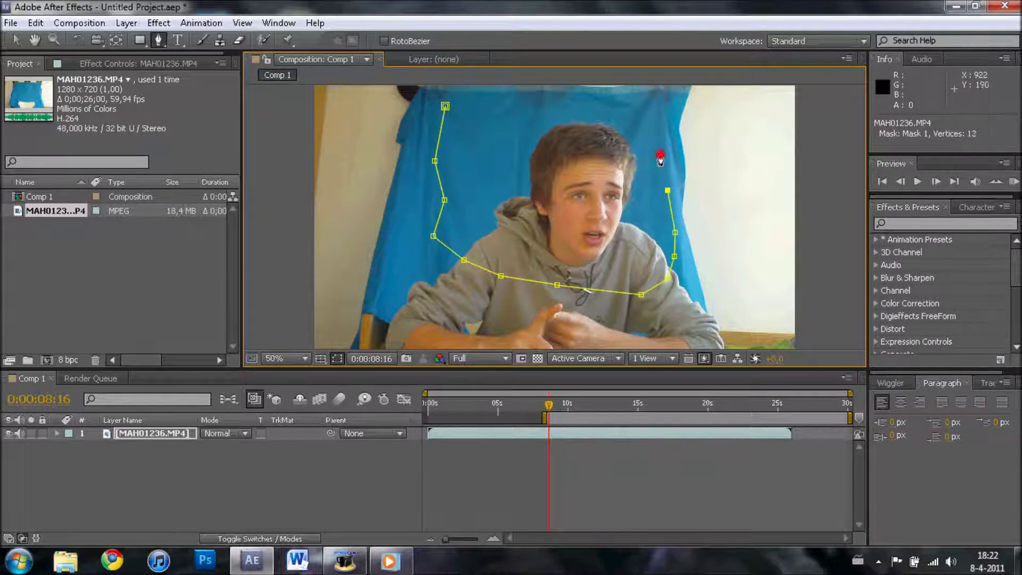
left_click(661, 153)
left_click(659, 125)
left_click(650, 110)
left_click(612, 107)
left_click(575, 105)
left_click(527, 106)
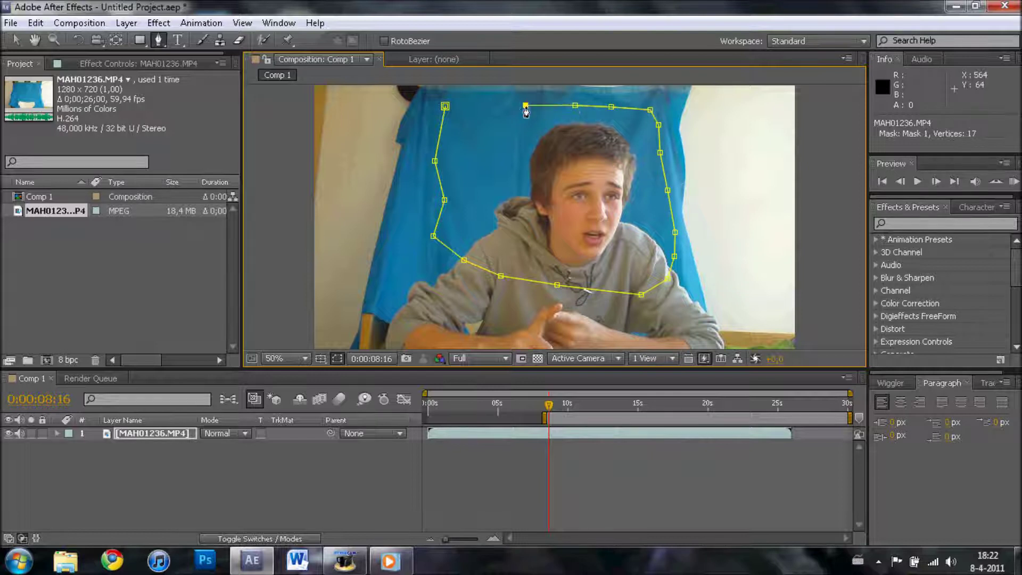
left_click(487, 111)
left_click(459, 106)
left_click(446, 106)
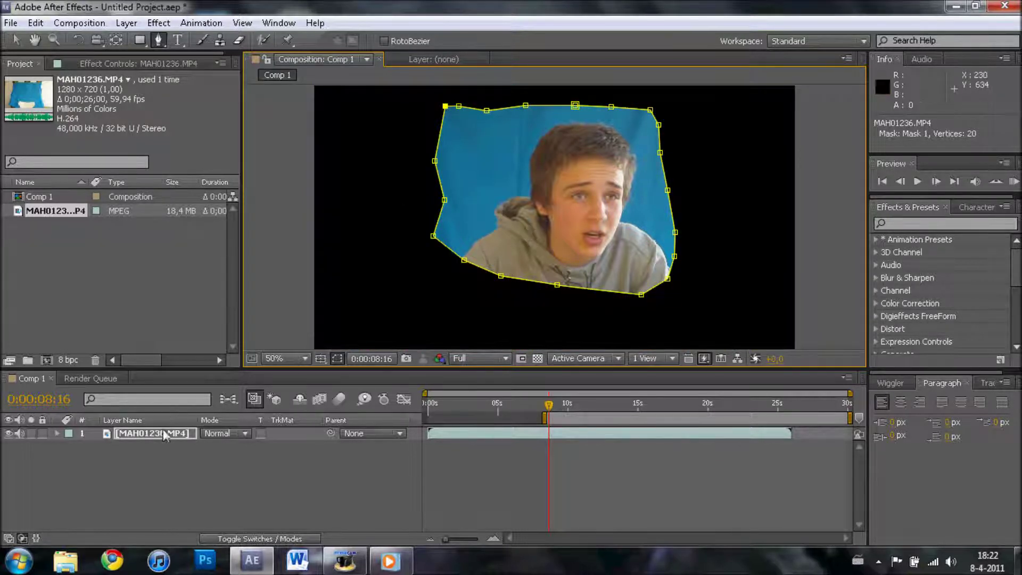
Enlarge and reposition the masked layer so the face fills the frame, then RAM-preview it
left_click(165, 434)
left_click(21, 46)
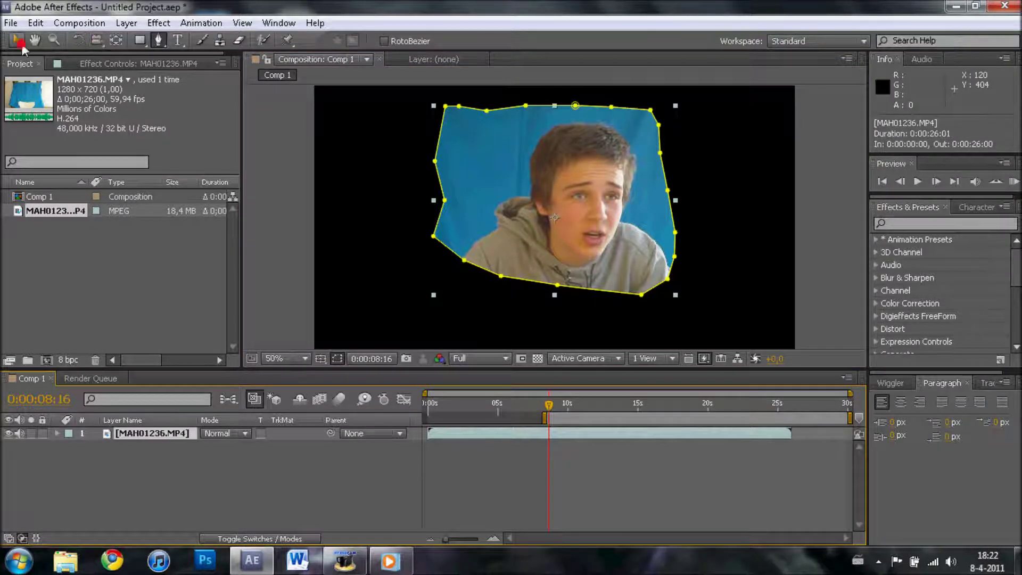
key("comma")
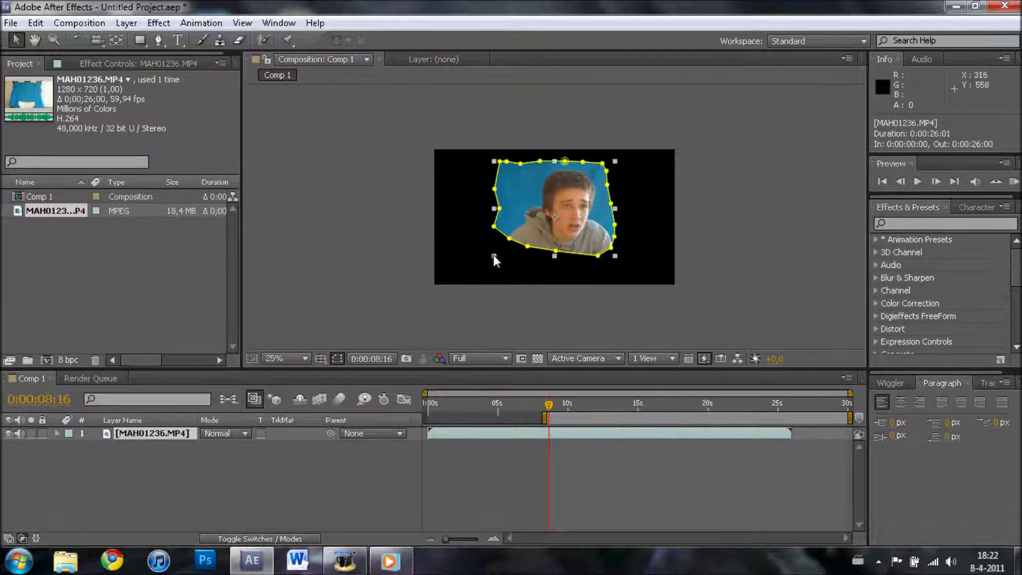
mouse_move(493, 259)
left_mouse_down()
mouse_move(412, 286)
mouse_move(468, 270)
mouse_move(430, 292)
mouse_move(441, 287)
mouse_move(425, 308)
left_mouse_up()
left_click_drag(546, 215, 511, 238)
left_click(890, 182)
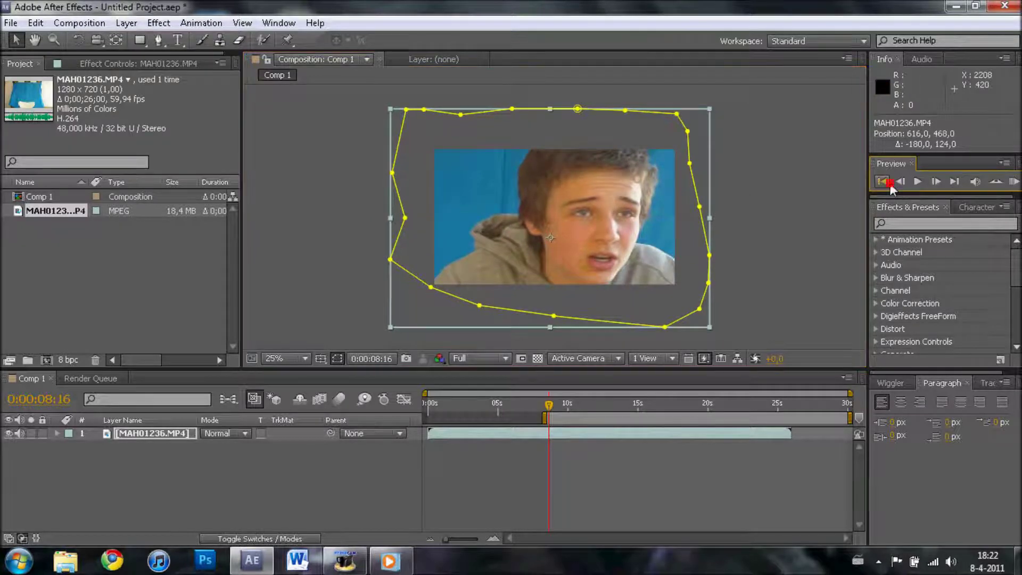
left_click(1014, 181)
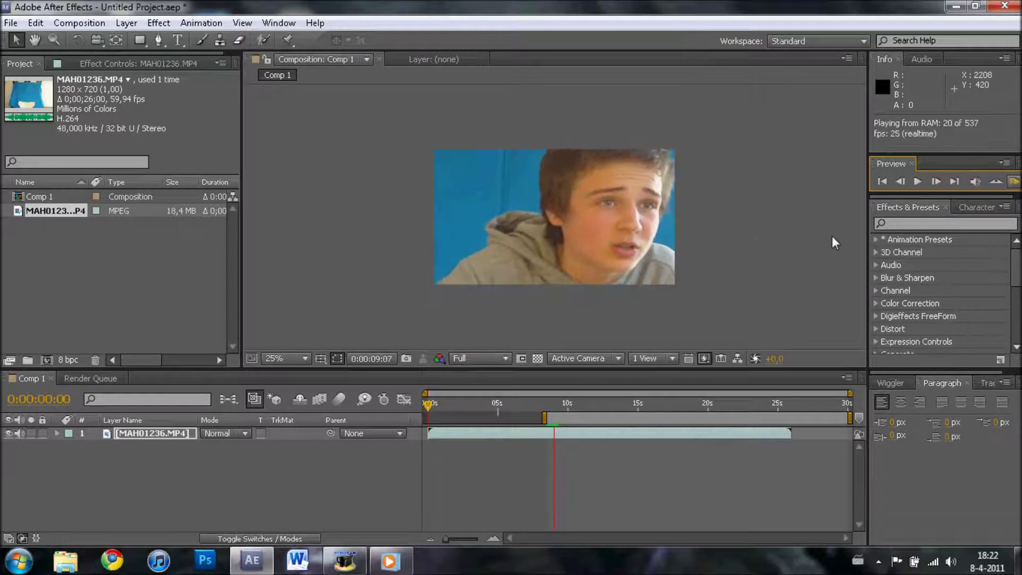
Search Effects & Presets for 'color key' and apply Color Key to the MAH01236.MP4 layer
left_click(917, 182)
left_click(882, 182)
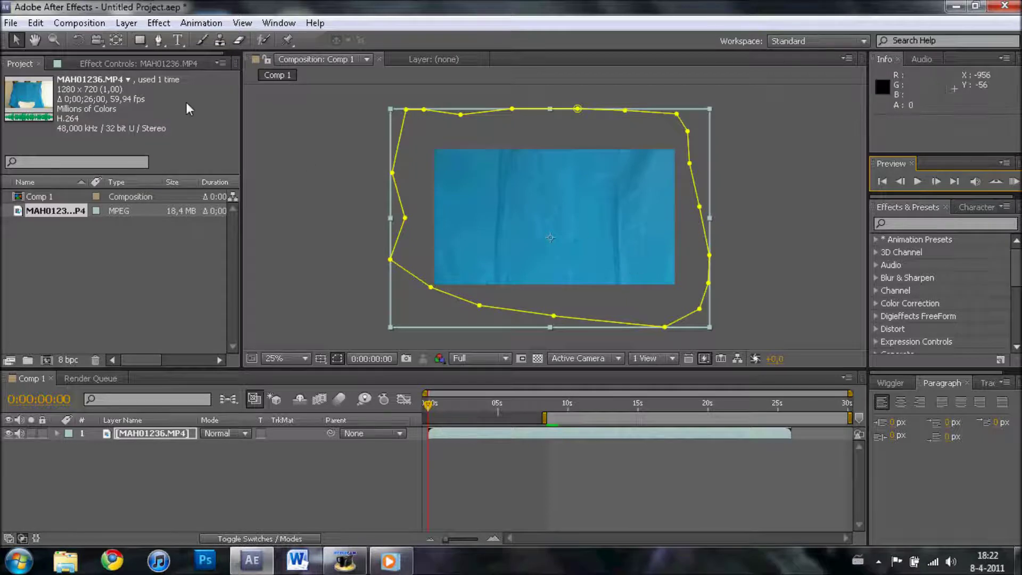
left_click(919, 221)
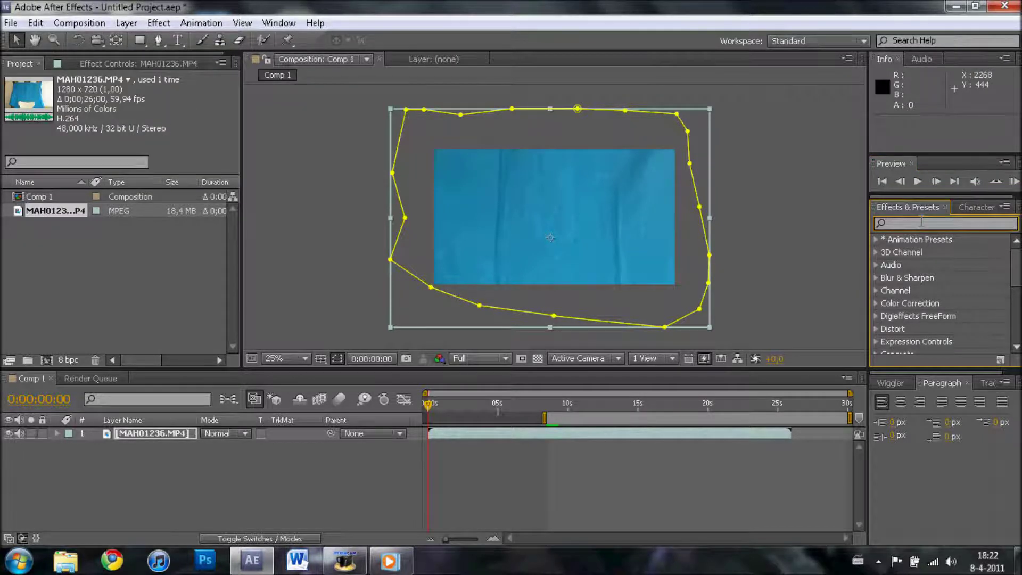
type("key")
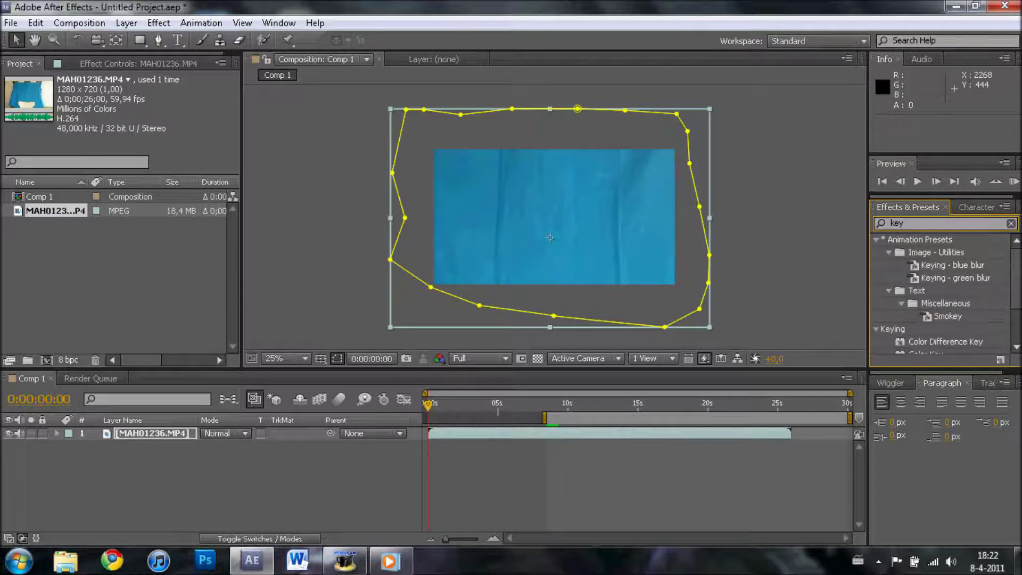
key("BackSpace")
key("BackSpace")
key("BackSpace")
key("BackSpace")
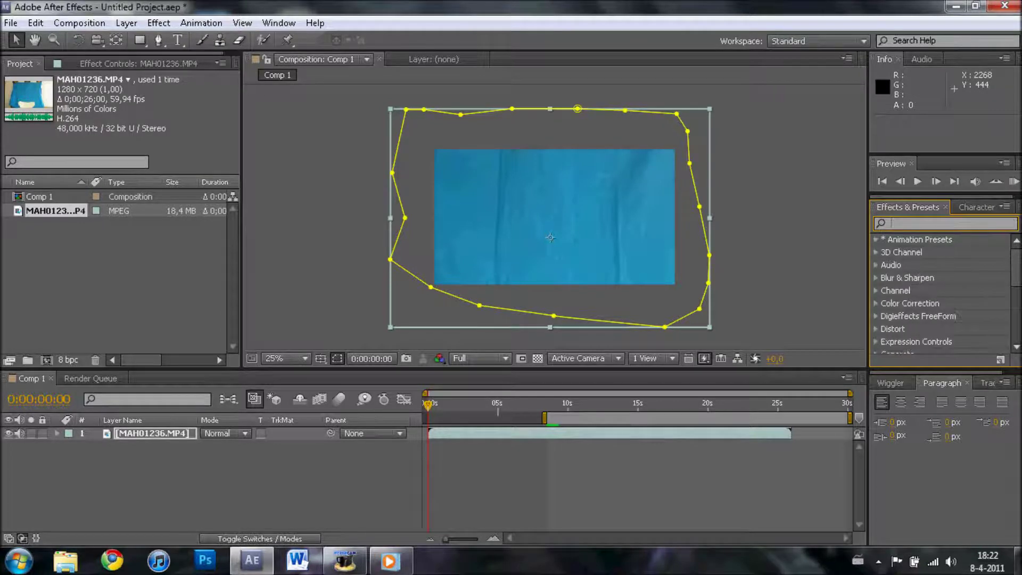
type("color ")
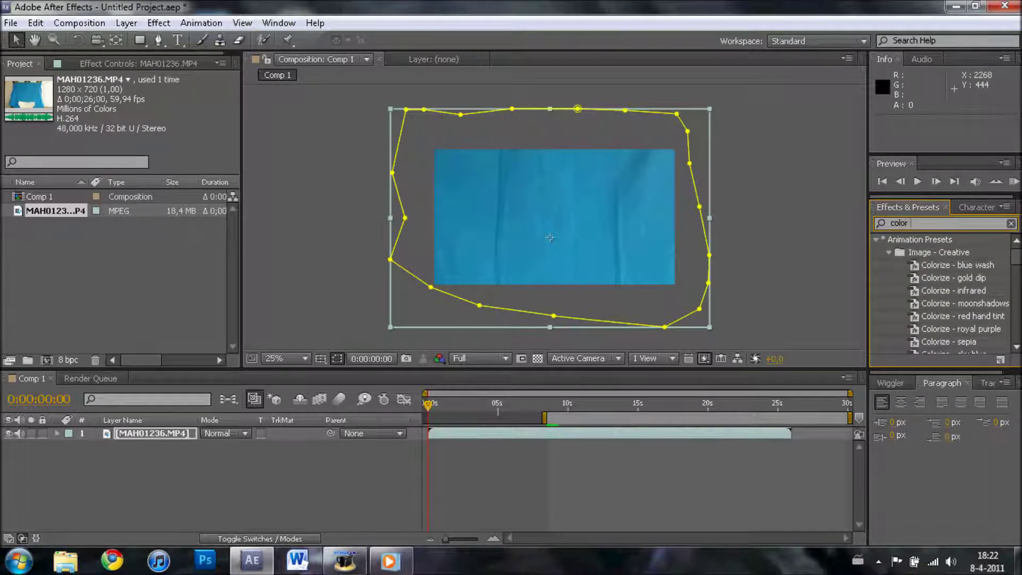
type("key")
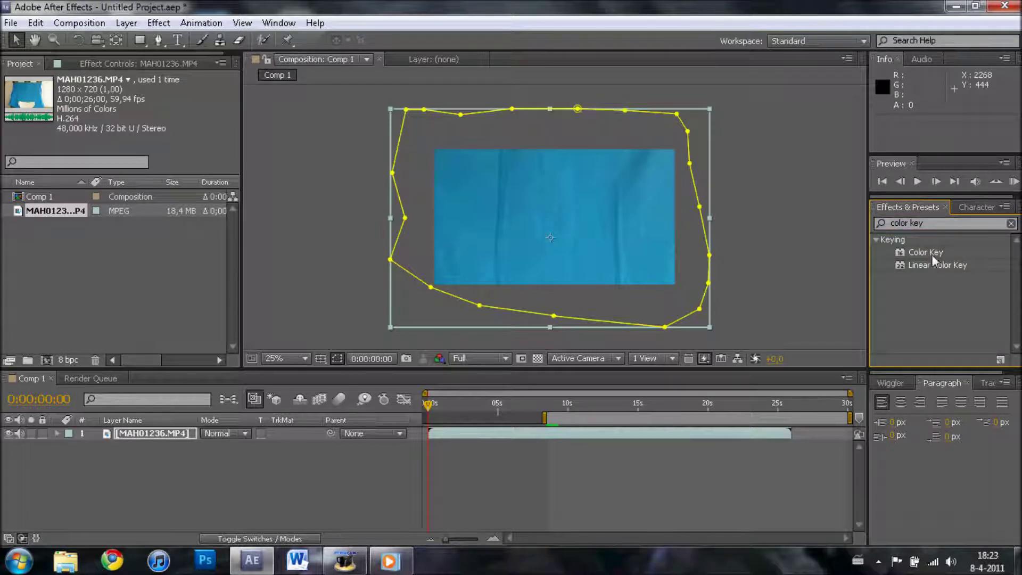
left_click_drag(932, 254, 168, 432)
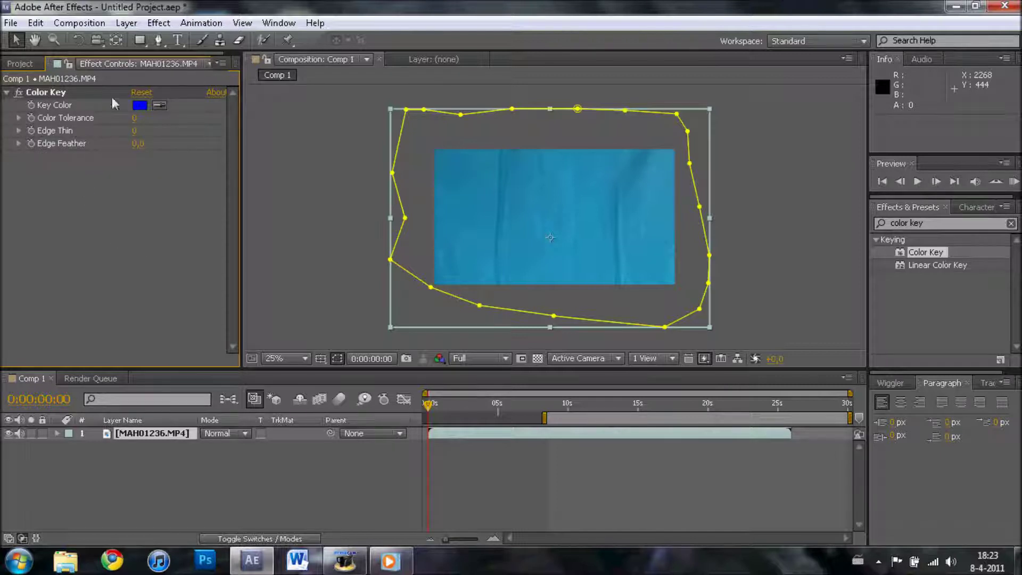
Sample the light-blue cloth as the Key Color and turn on the transparency grid
left_click(161, 103)
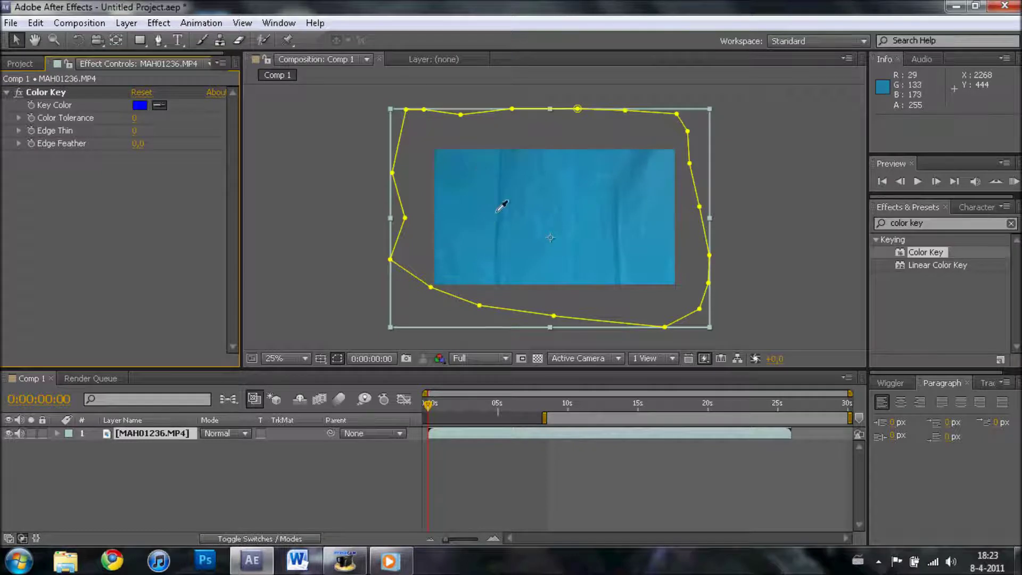
left_click(463, 189)
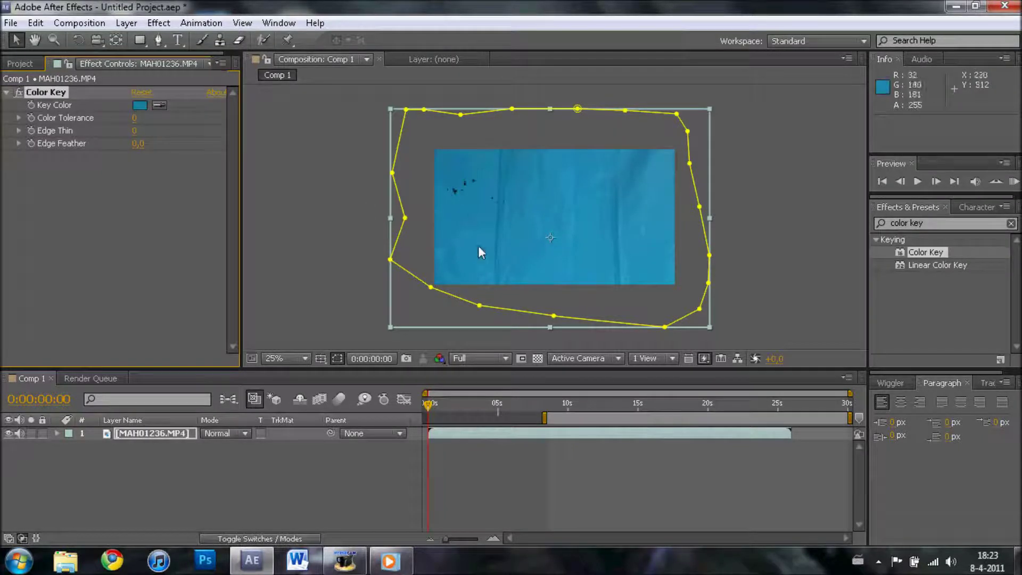
left_click(537, 358)
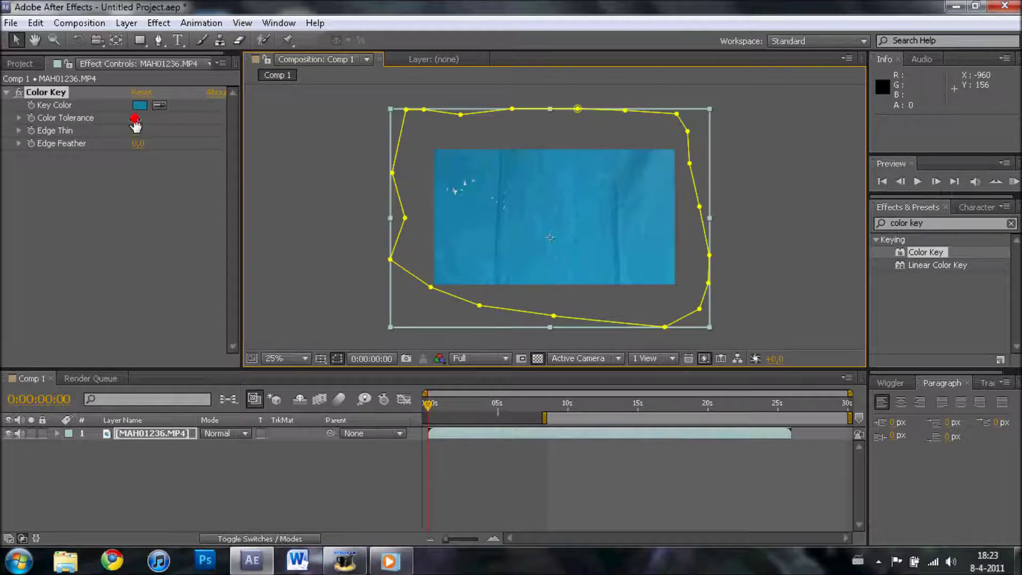
Raise Color Tolerance to 60 and RAM-preview the keyed clip to check the transparency
left_click_drag(136, 118, 186, 118)
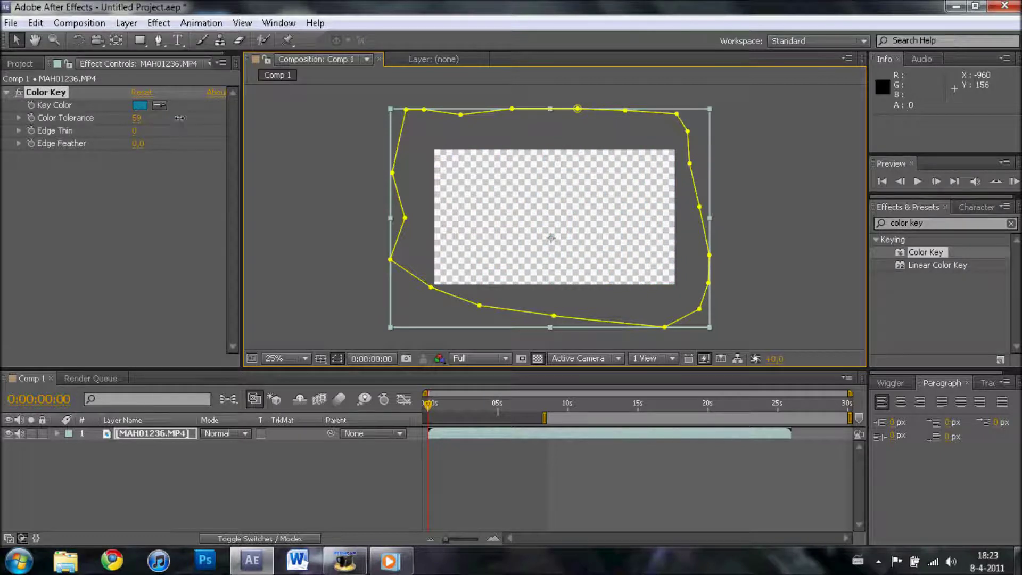
key("KP_0")
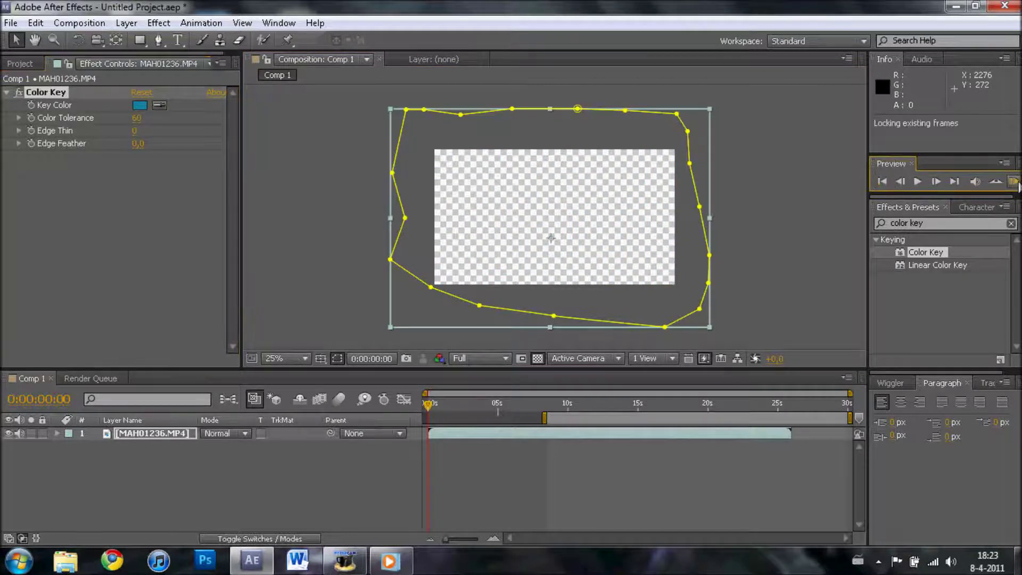
left_click(918, 182)
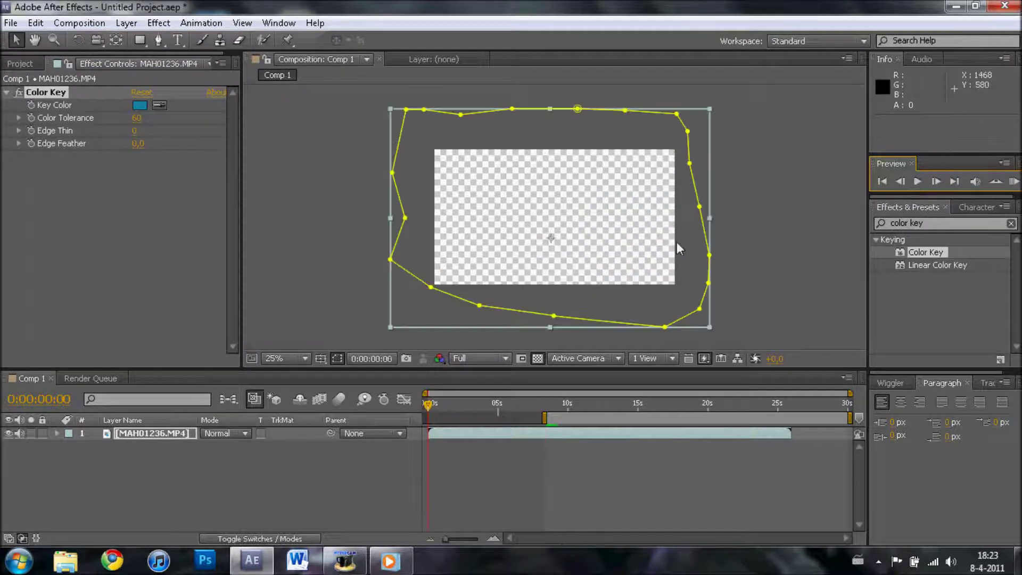
left_click(567, 403)
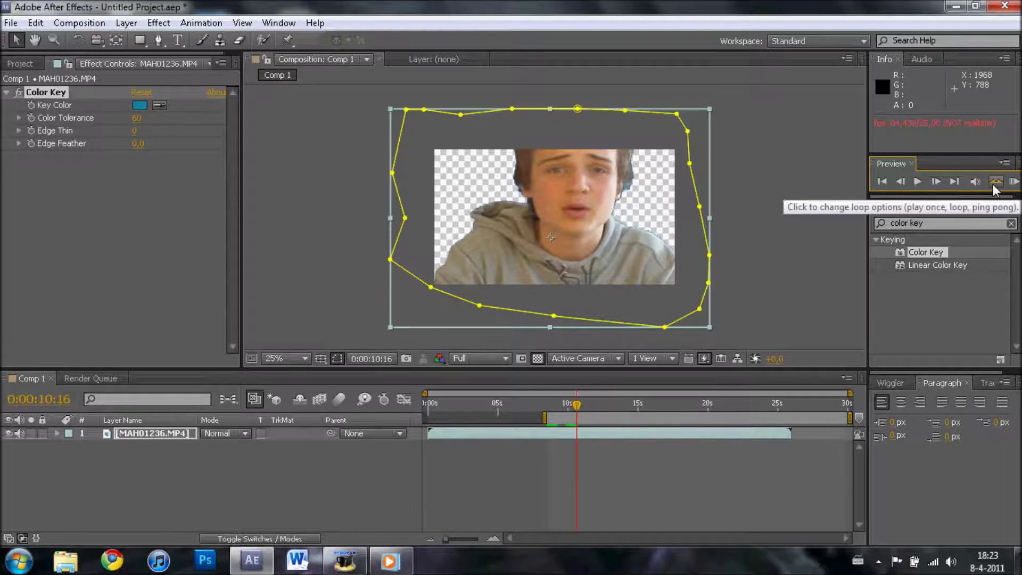
left_click(1013, 181)
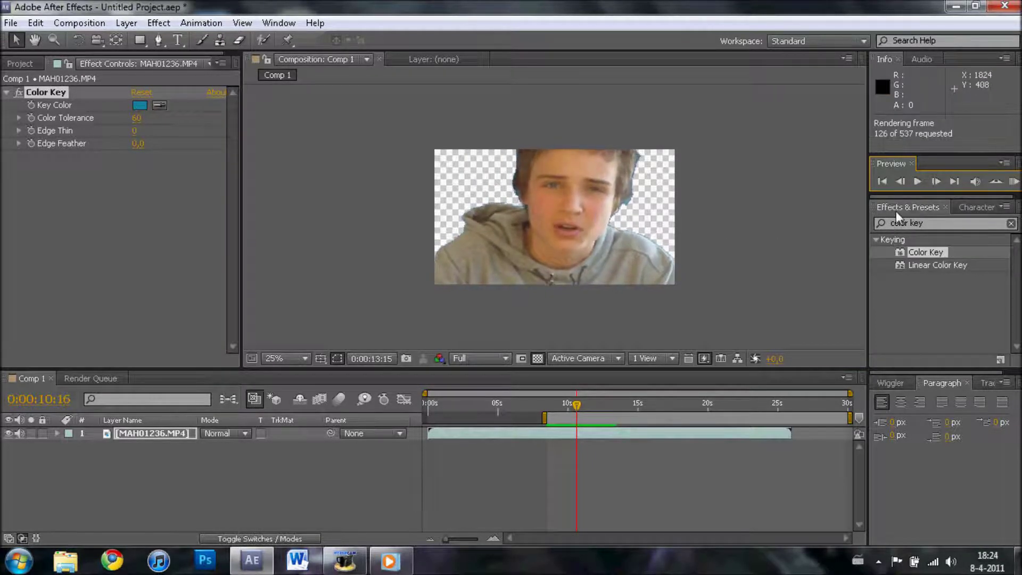
left_click(918, 182)
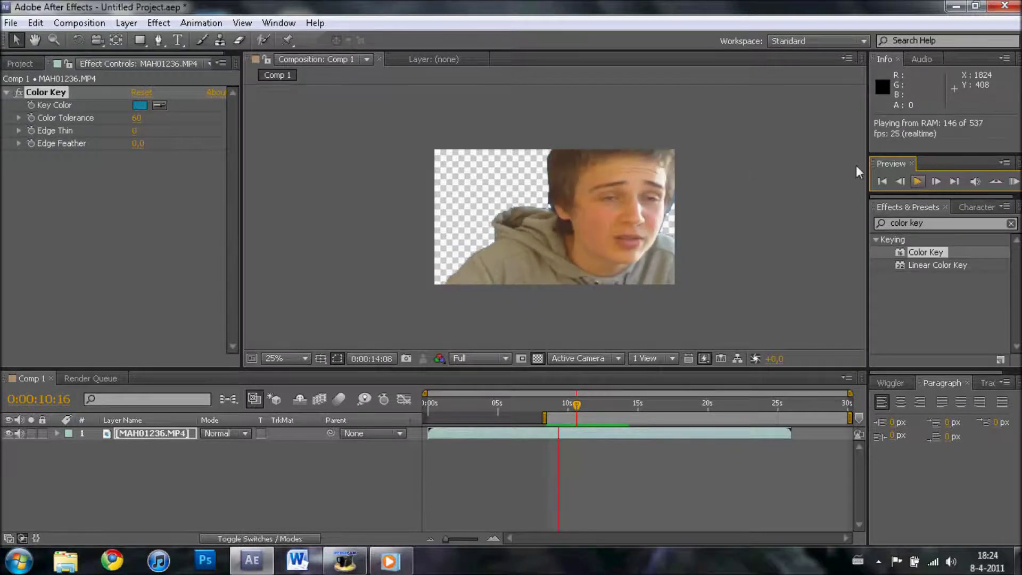
left_click(918, 181)
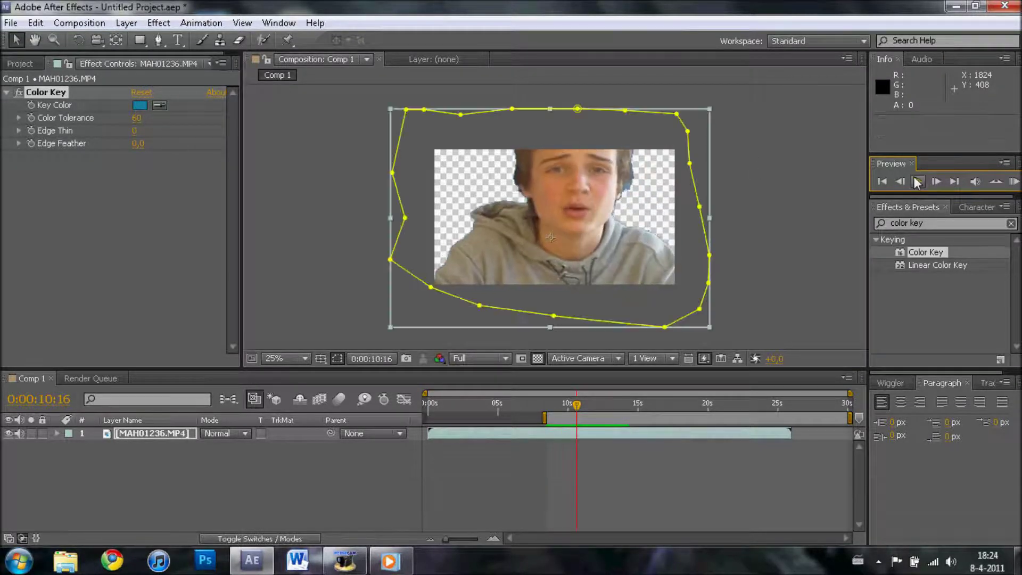
Set Color Key's Edge Feather to 0,3 and Edge Thin to 1
left_click(19, 144)
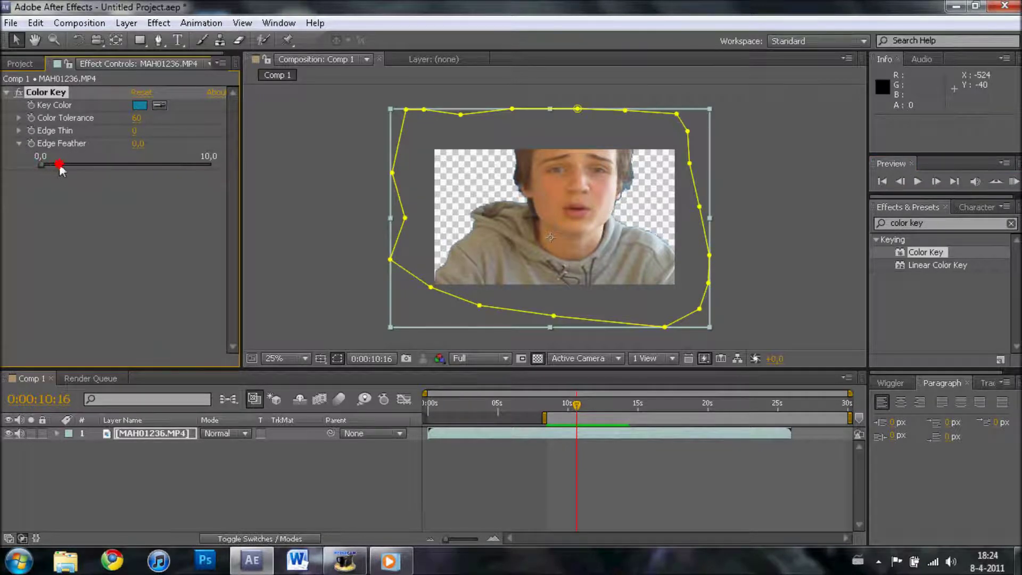
left_click_drag(88, 166, 110, 164)
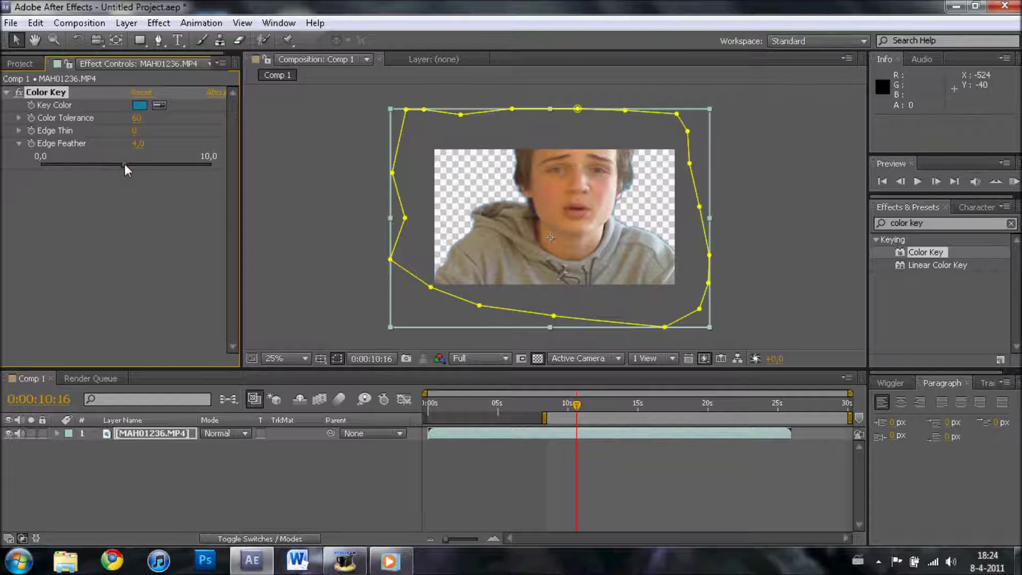
left_click(19, 131)
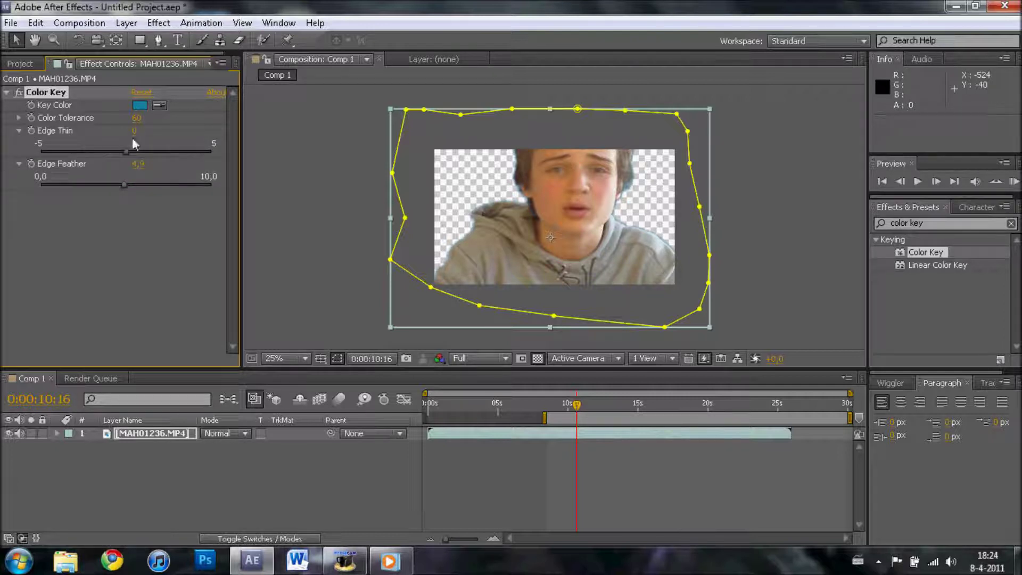
left_click_drag(130, 154, 178, 159)
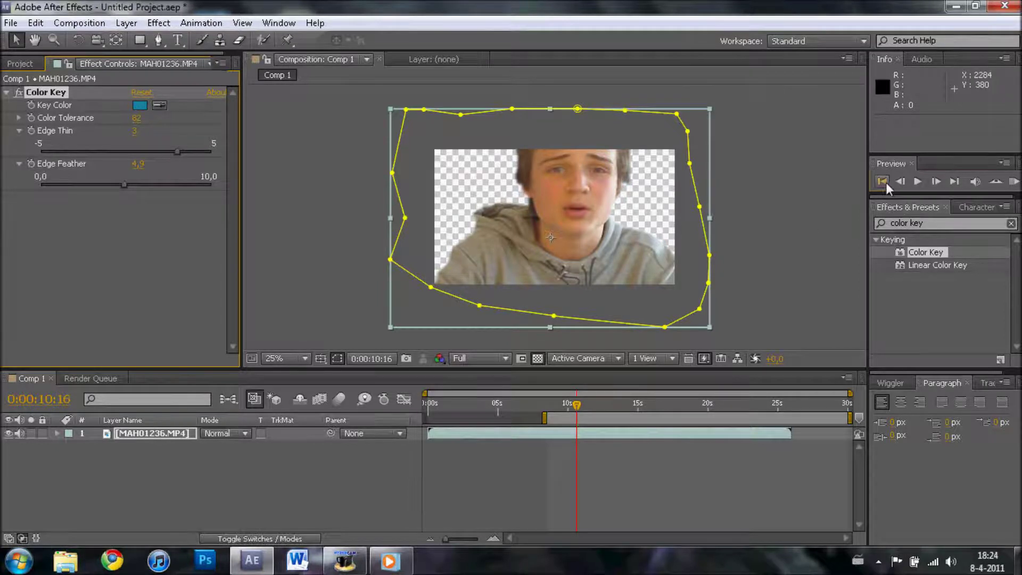
Preview the refined key, then open the first jungle image result in Chrome
left_click(1013, 182)
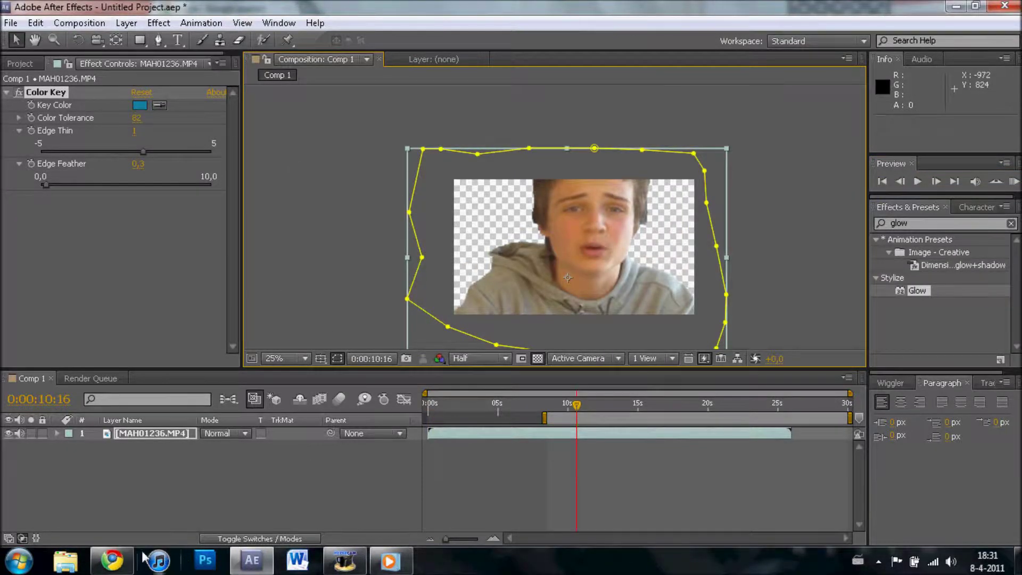
left_click(111, 560)
left_click(307, 259)
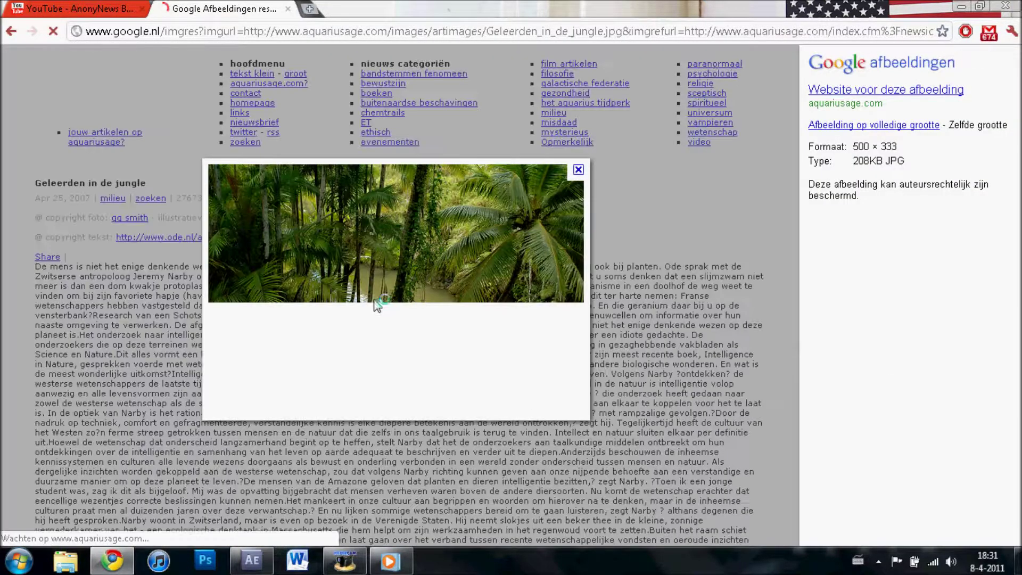
Save the jungle photo as JPEG Geleerden_in_de_jungle in INTERNET DOWNLOADS and return to After Effects
right_click(378, 296)
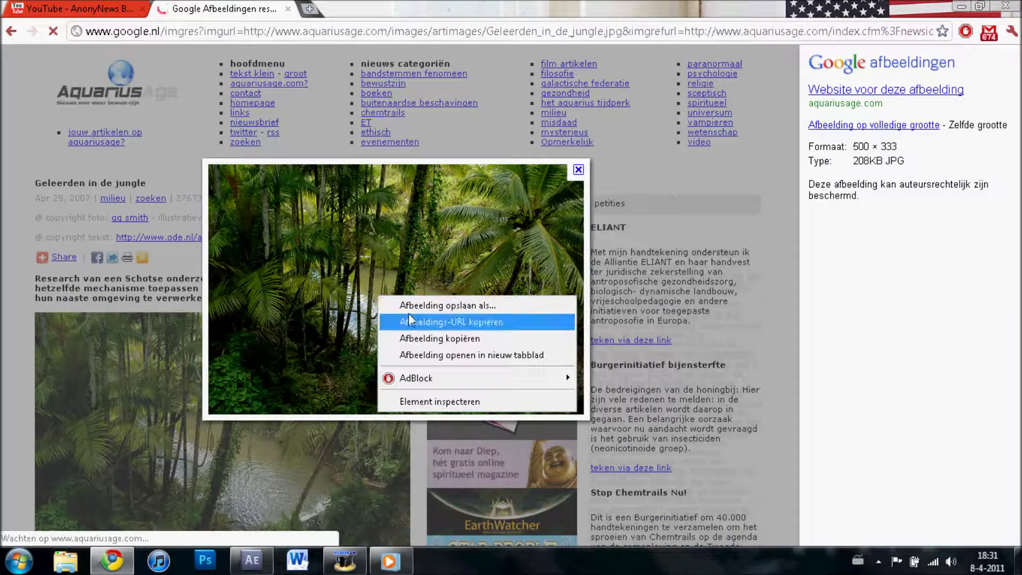
left_click(462, 321)
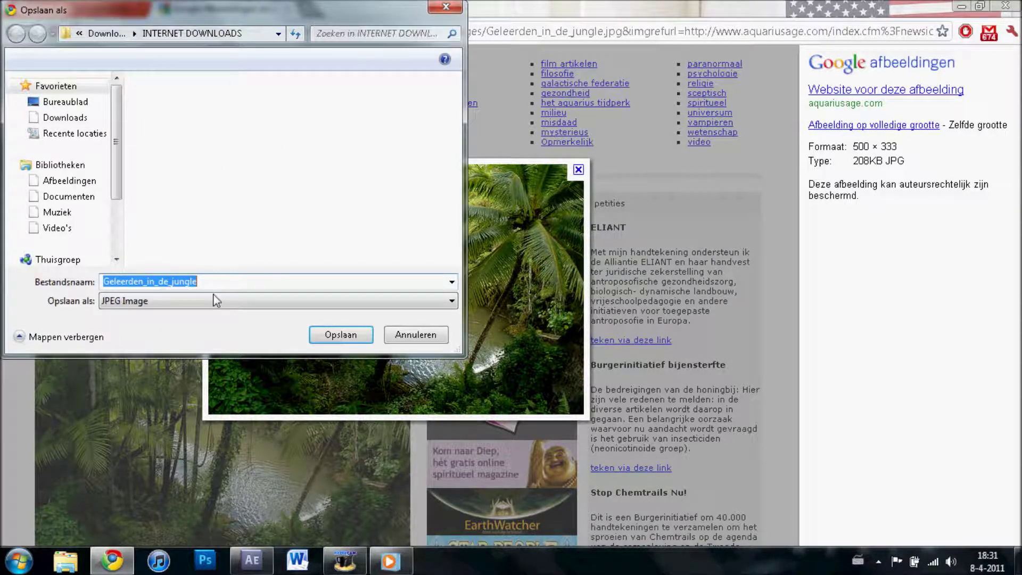
left_click(328, 338)
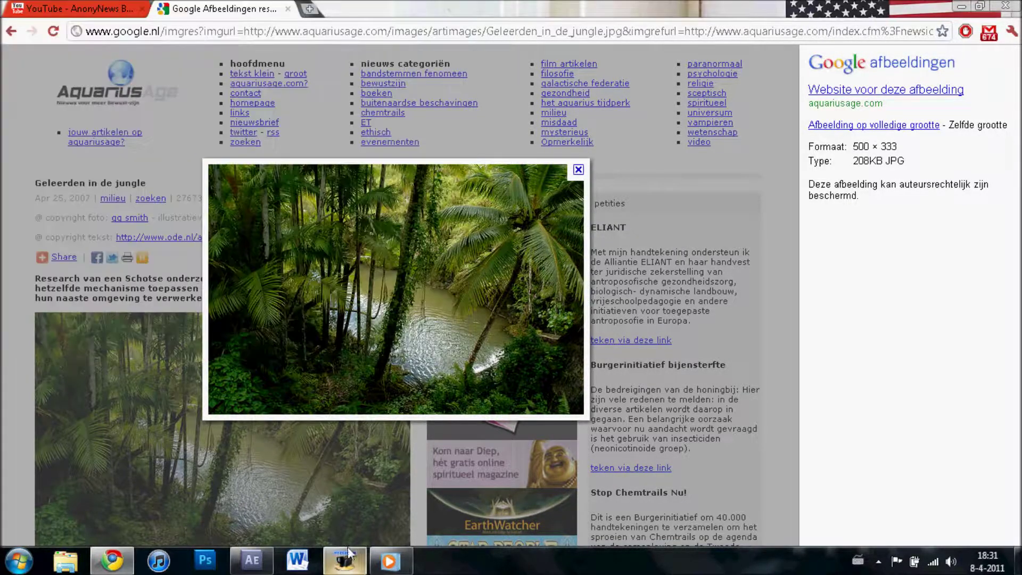
left_click(257, 564)
left_click(11, 23)
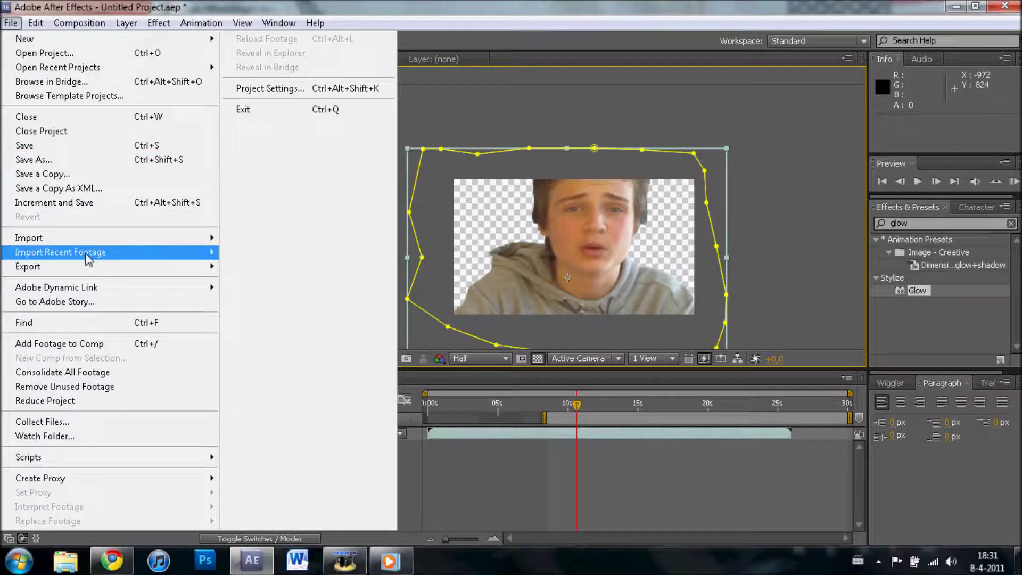
Browse the File > Import dialog to the Downloads > INTERNET DOWNLOADS folder
mouse_move(88, 240)
left_click(274, 239)
left_click(45, 160)
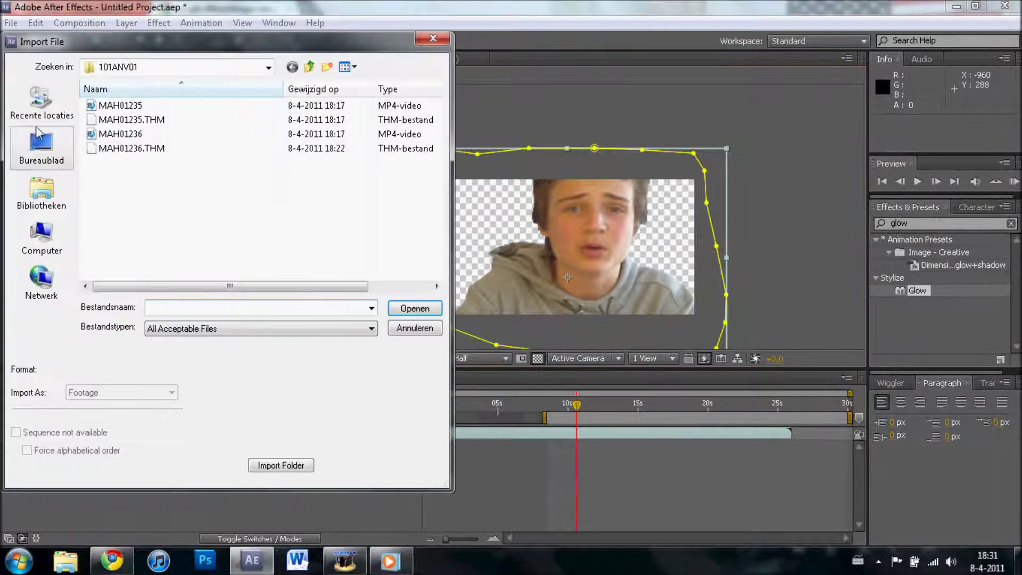
left_click(42, 191)
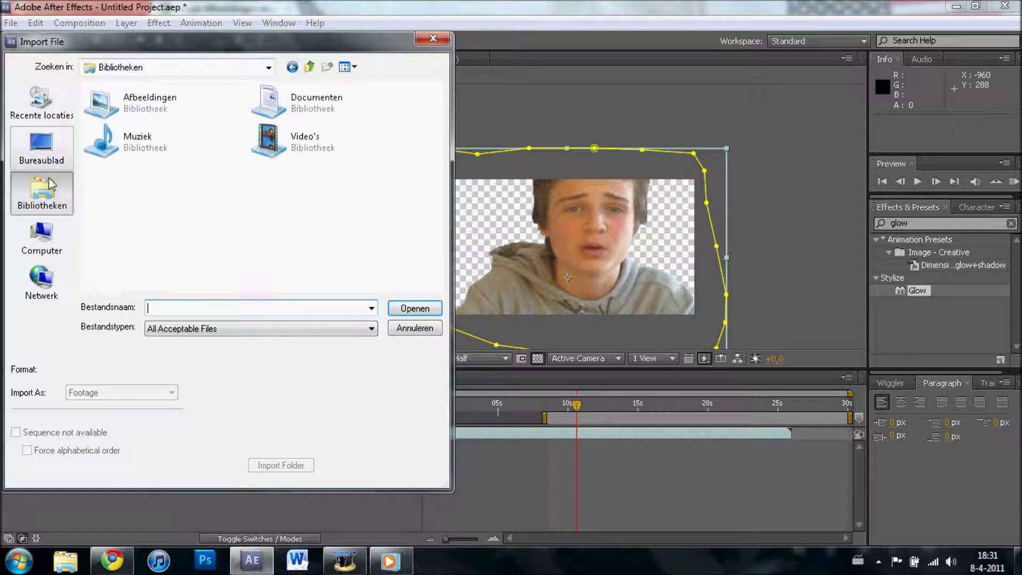
left_click(41, 152)
double_click(137, 146)
double_click(282, 107)
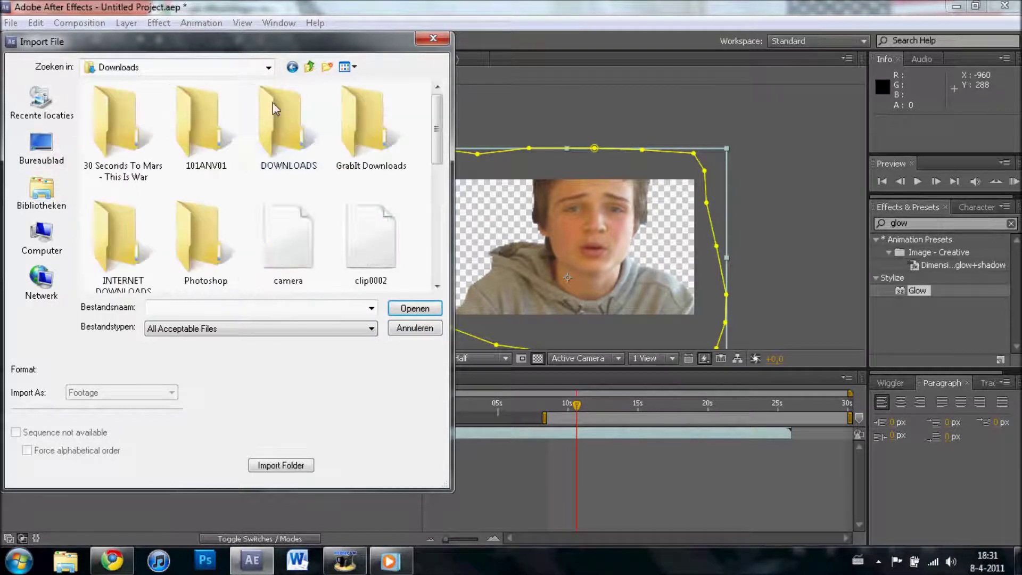
double_click(123, 245)
Import Geleerden_in_de_jungle.jpg, a 500×333 JPEG, into the project
scroll(362, 213, "down", 2)
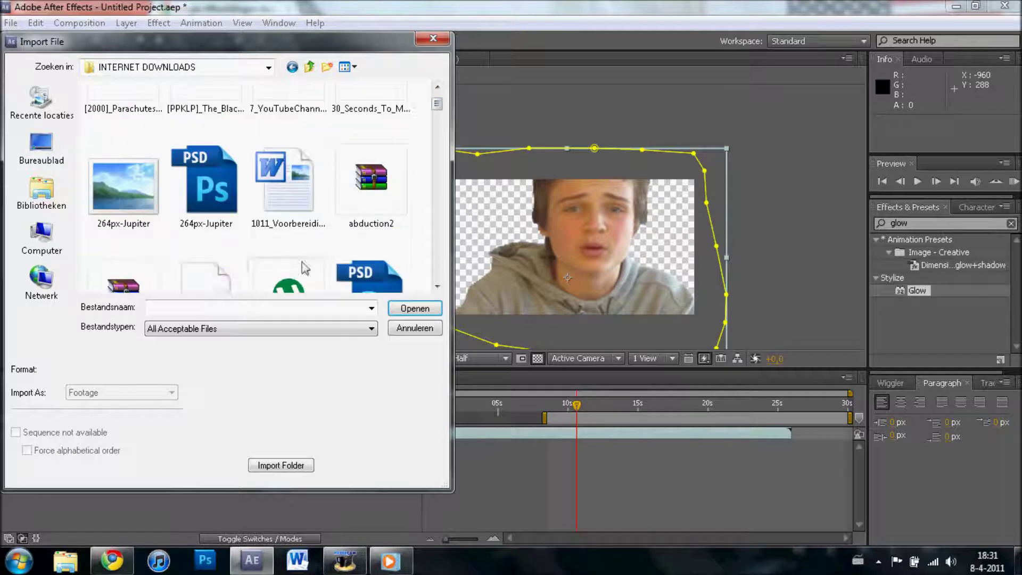
left_click(276, 309)
type("jung")
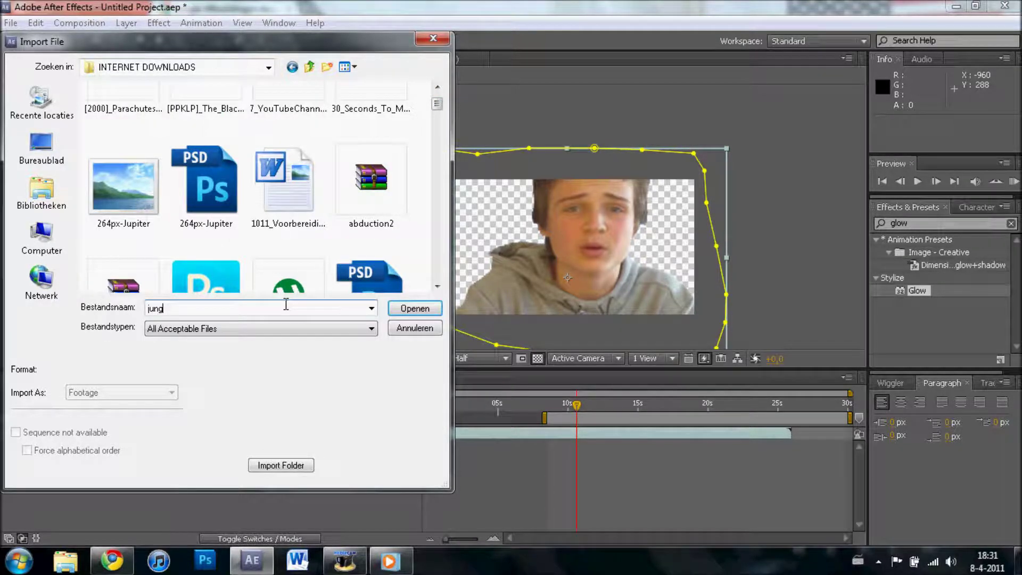
left_click(438, 121)
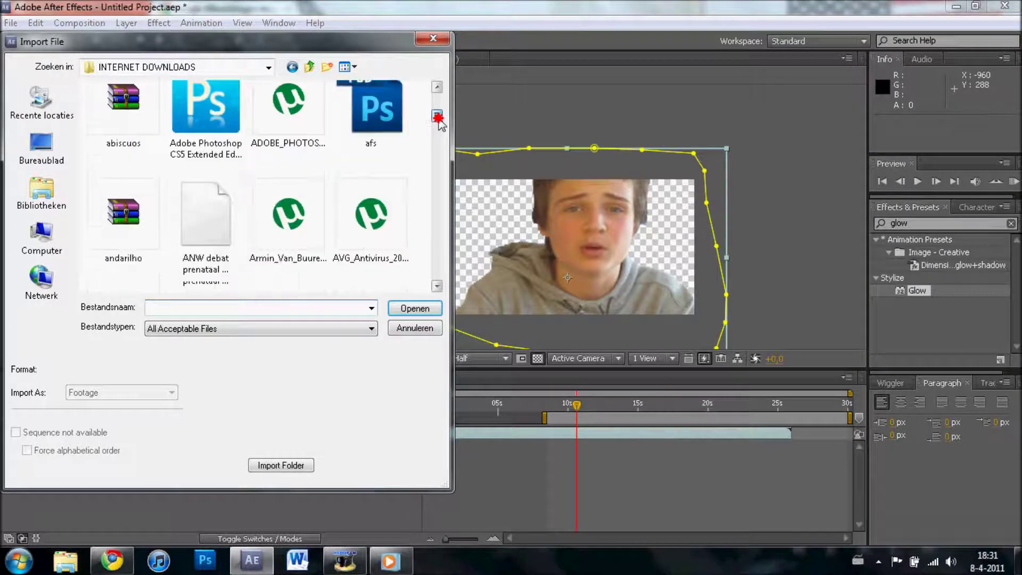
left_click_drag(438, 121, 440, 156)
double_click(288, 80)
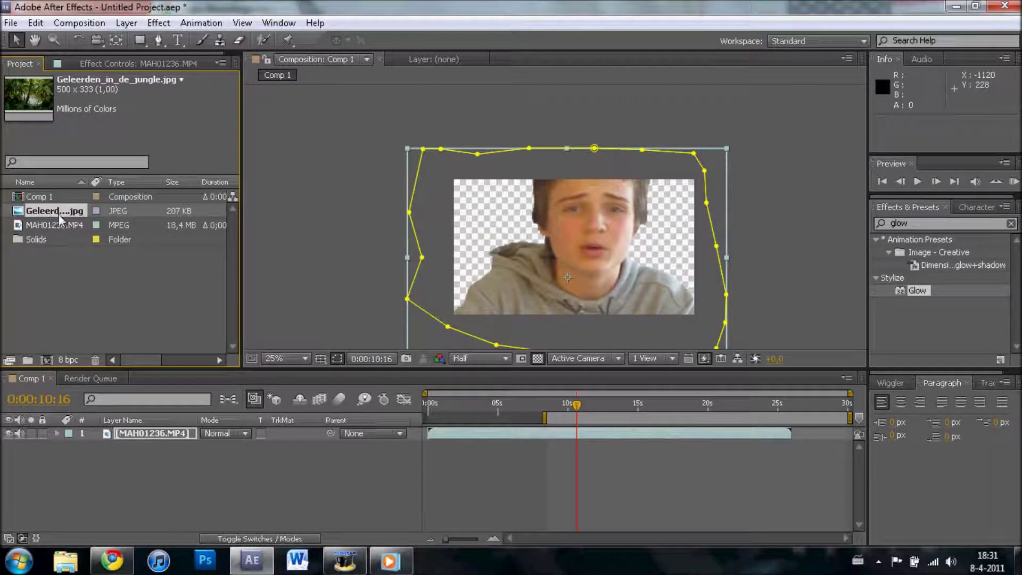
Place Geleerden_in_de_jungle.jpg as layer 2 beneath the clip and scale it to about 258%, 215%
left_click_drag(59, 214, 144, 456)
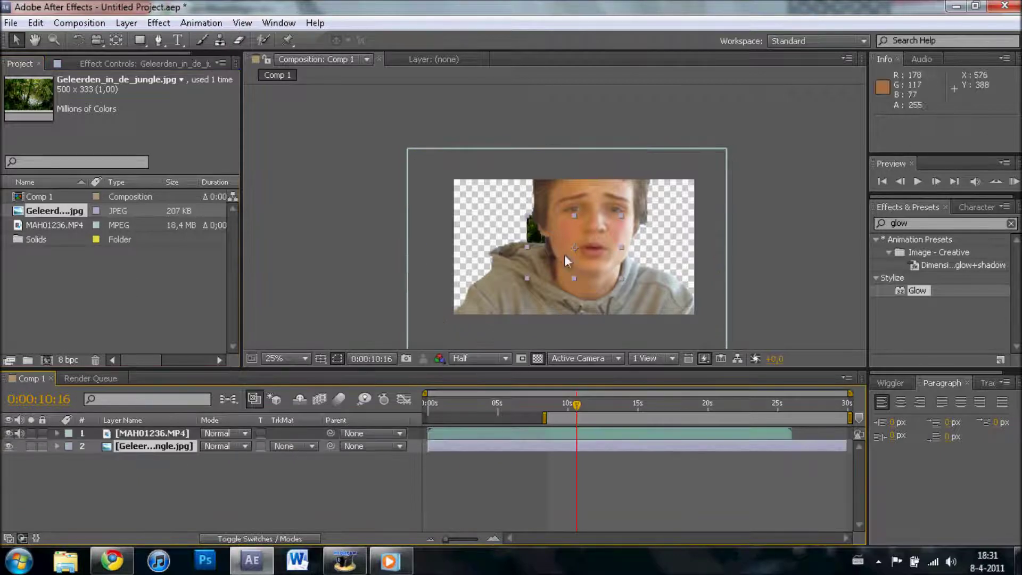
left_click_drag(525, 279, 452, 318)
Switch the viewer to show only the red channel in greyscale
left_click(442, 362)
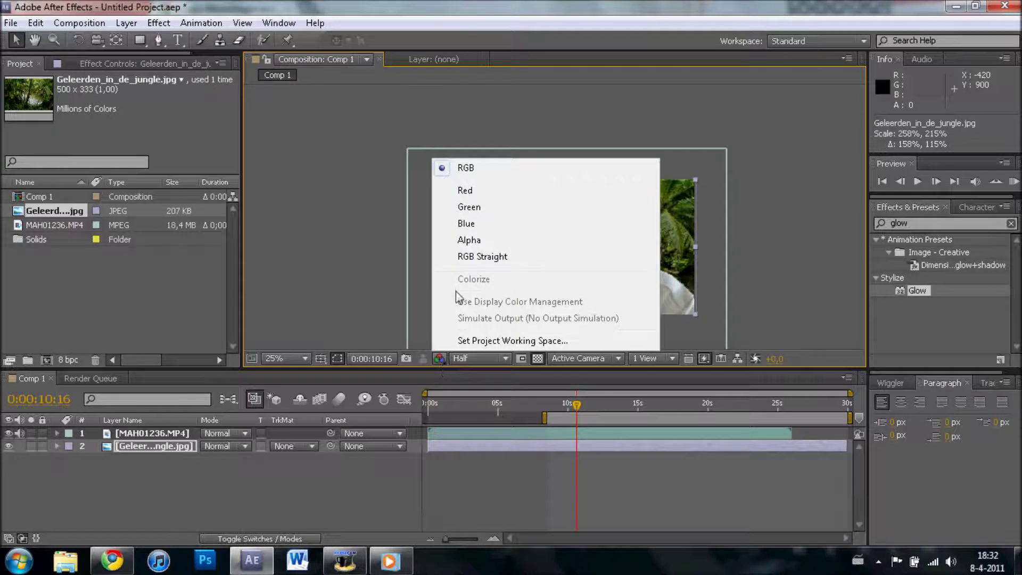
left_click(478, 189)
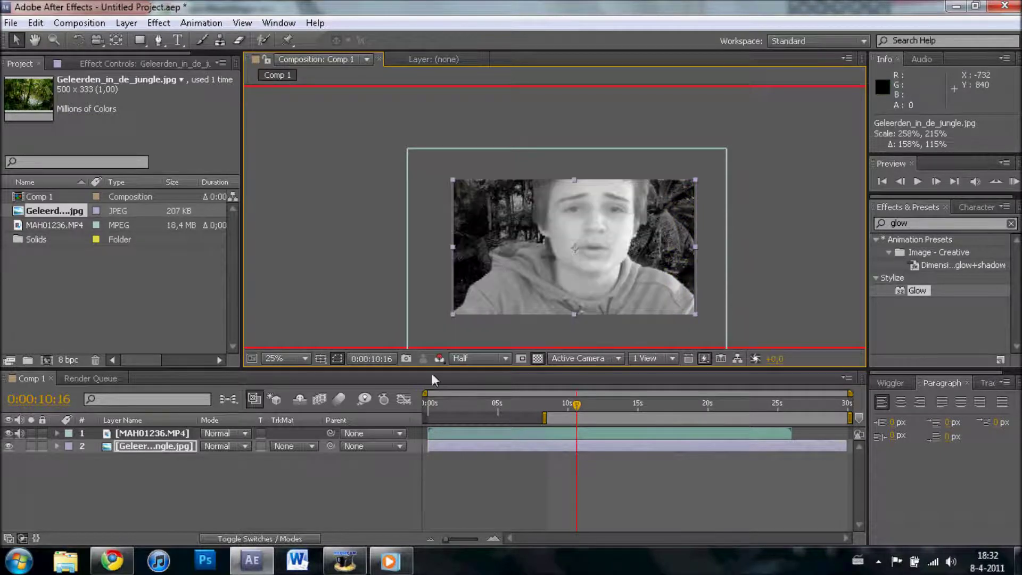
left_click(442, 359)
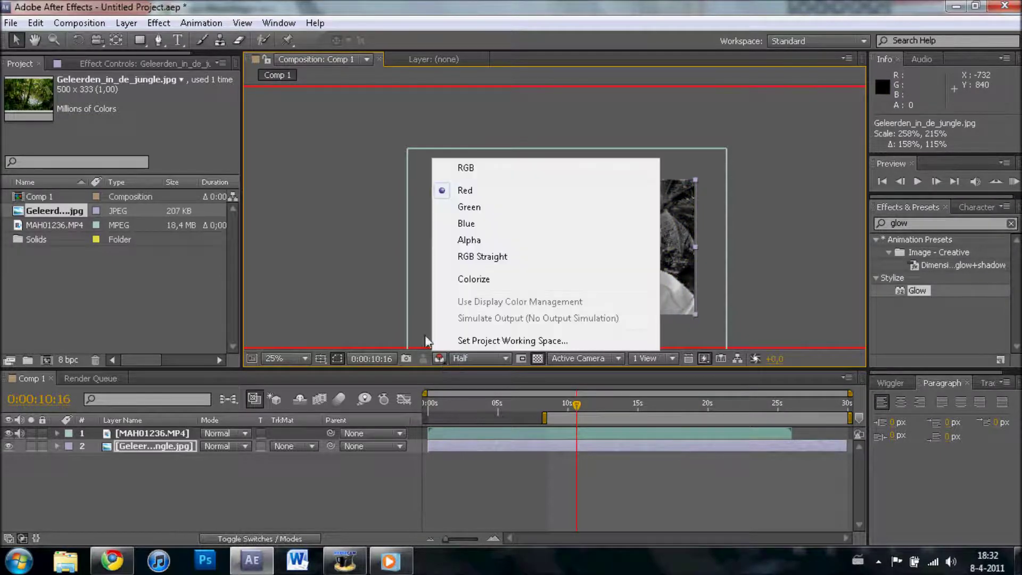
left_click(469, 207)
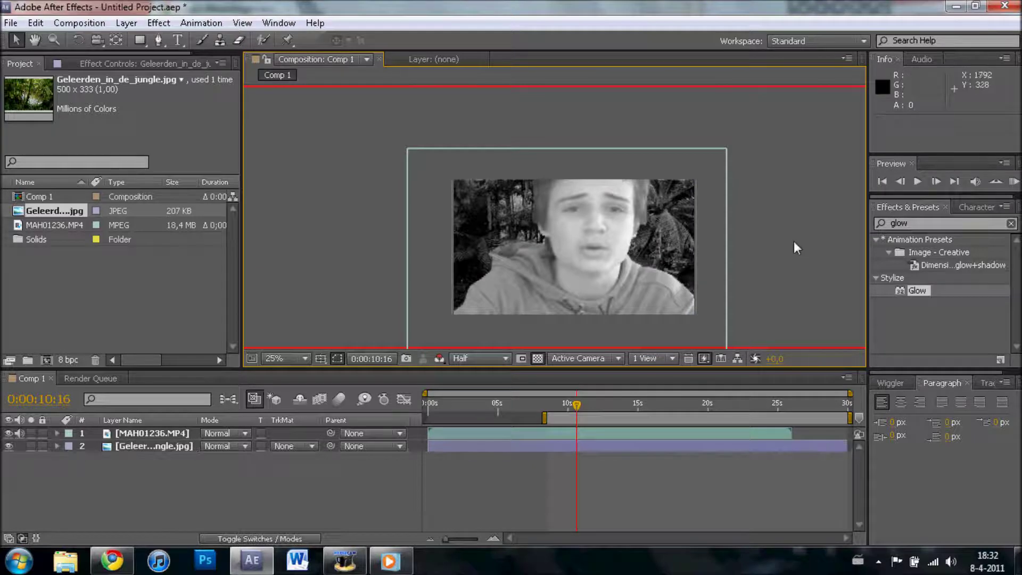
Apply the Curves effect to the MAH01236.MP4 layer after searching 'curv' in Effects & Presets
left_click(181, 436)
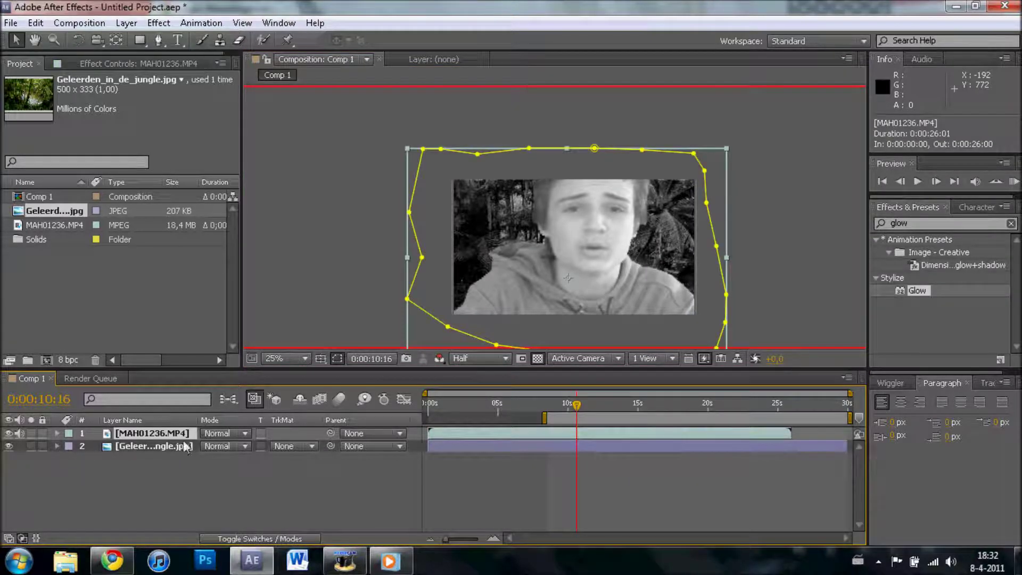
left_click(937, 219)
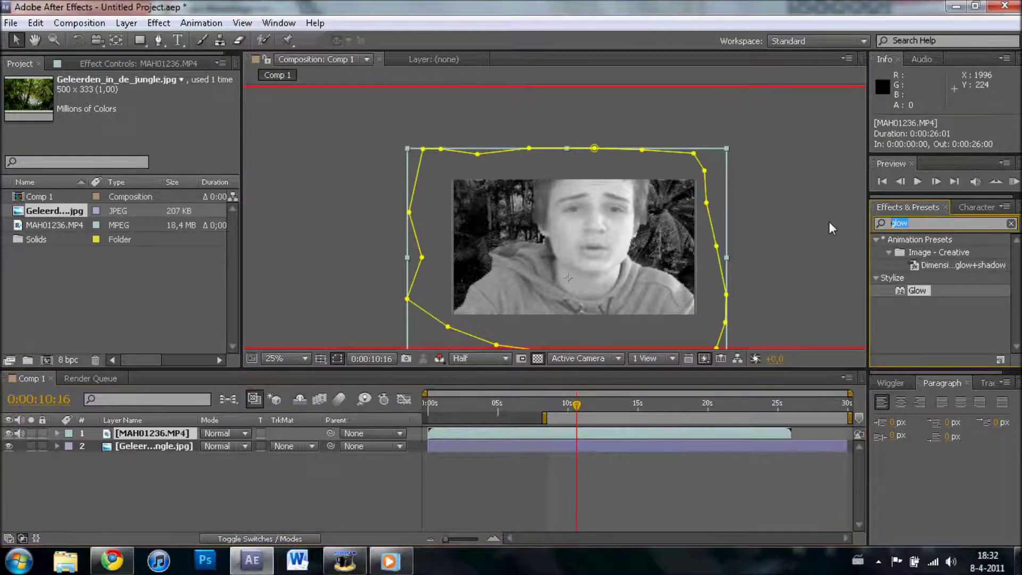
type("curve")
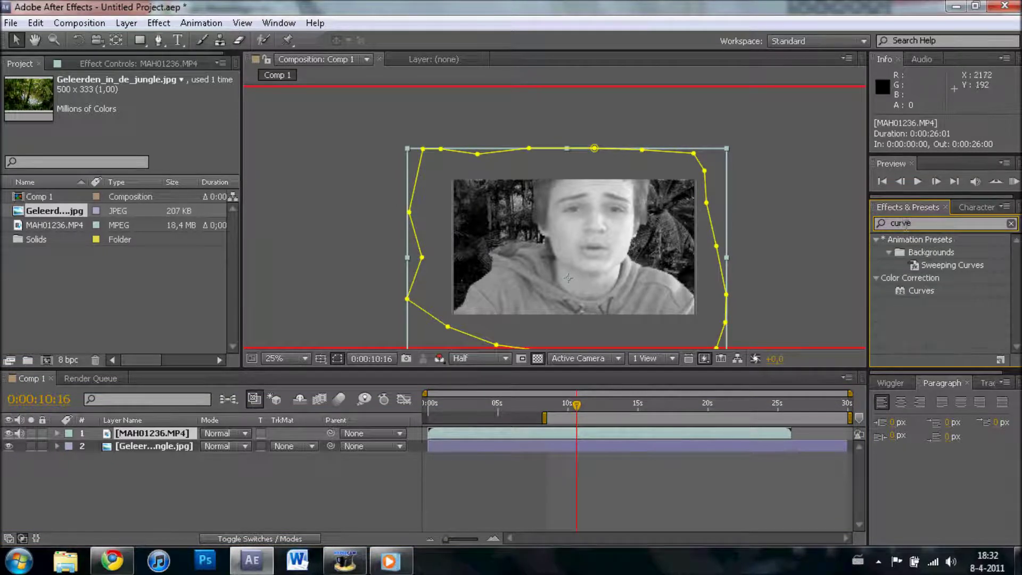
left_click_drag(923, 291, 180, 433)
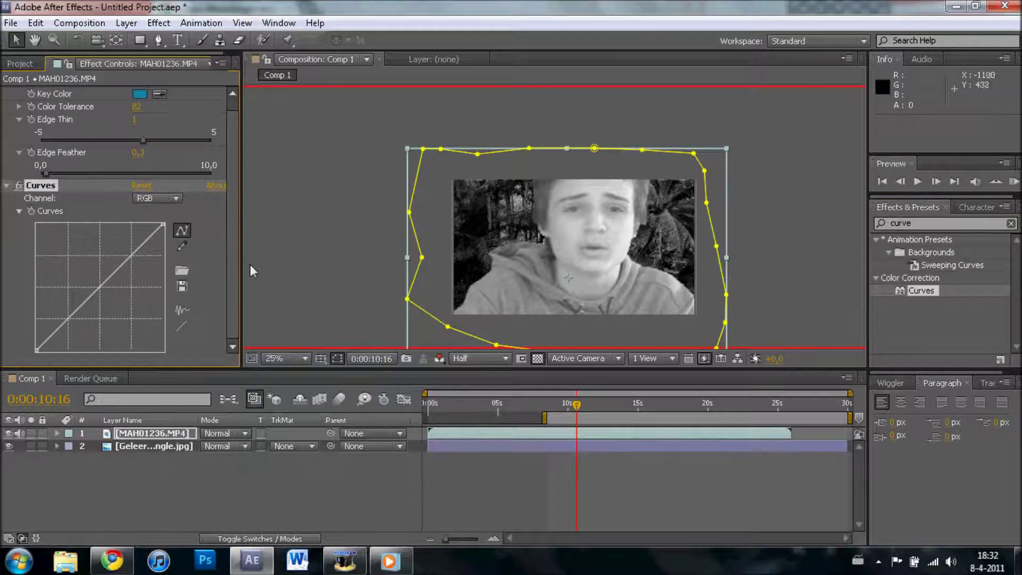
Set the Curves channel to Red and view only the red channel
left_click(175, 198)
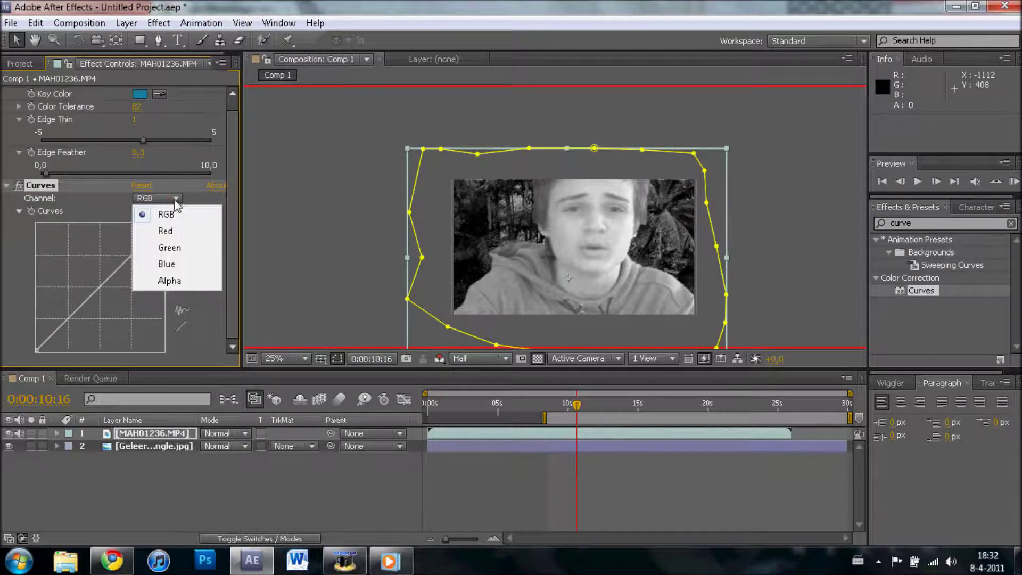
left_click(169, 231)
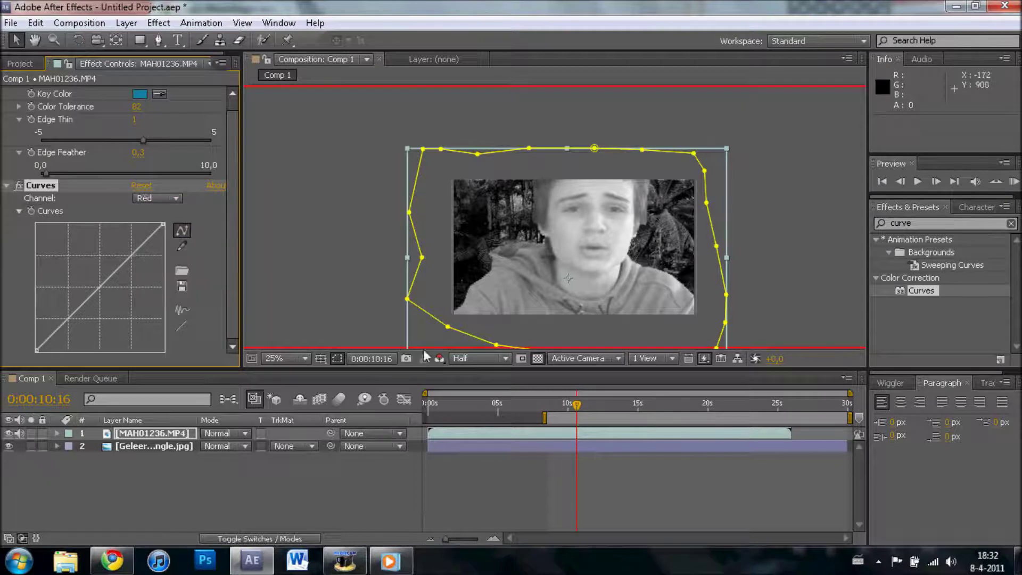
left_click(439, 359)
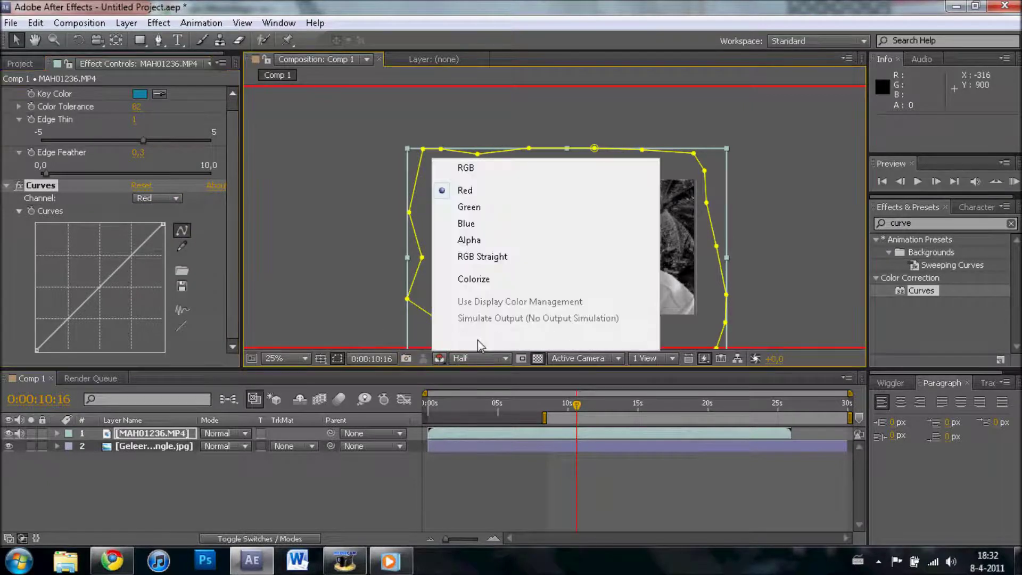
left_click(465, 192)
left_click(176, 198)
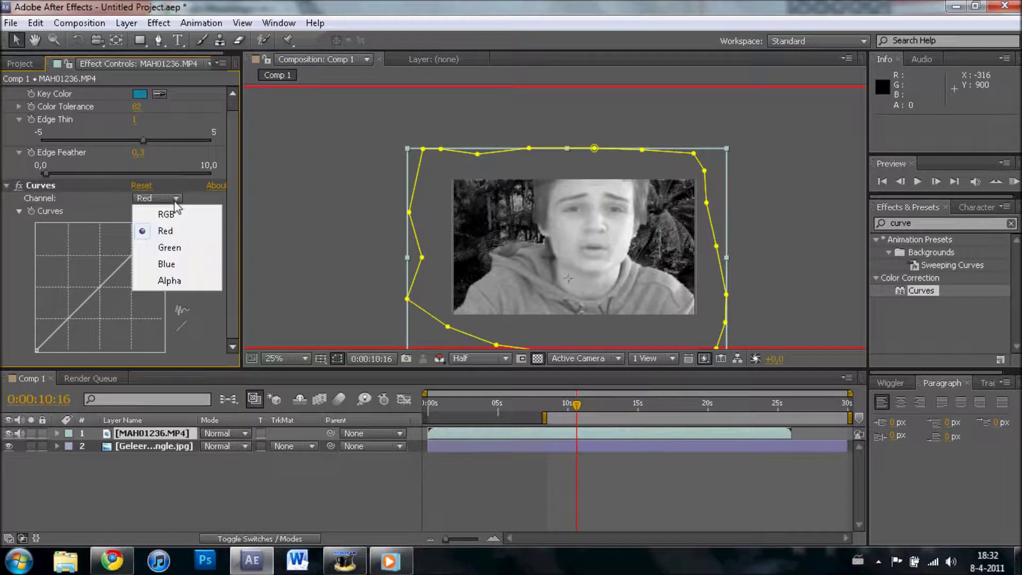
left_click(167, 232)
Bend the red curve downward, zooming to 50% and framing the face to fine-tune it
left_click(100, 288)
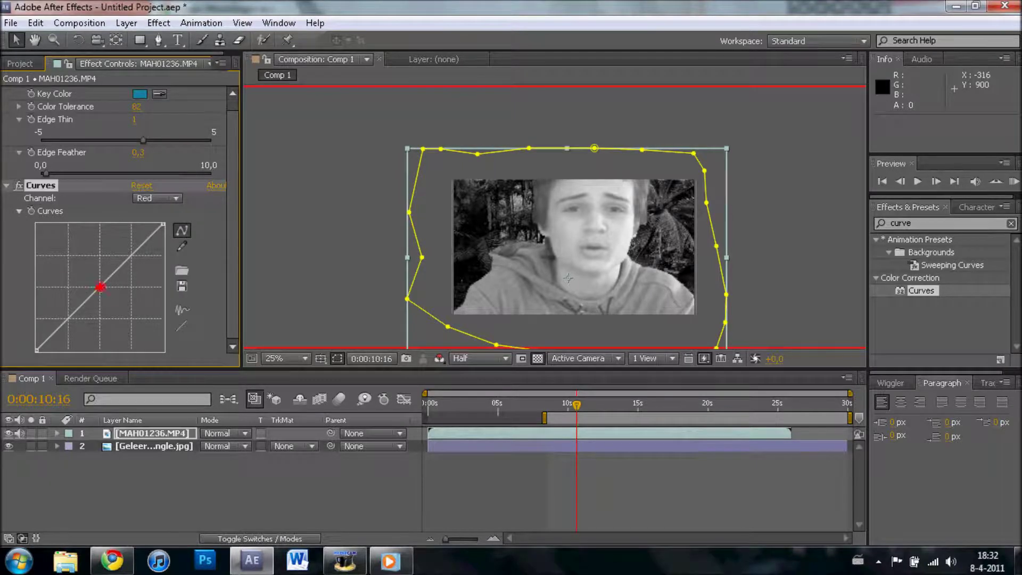
left_click_drag(100, 287, 110, 317)
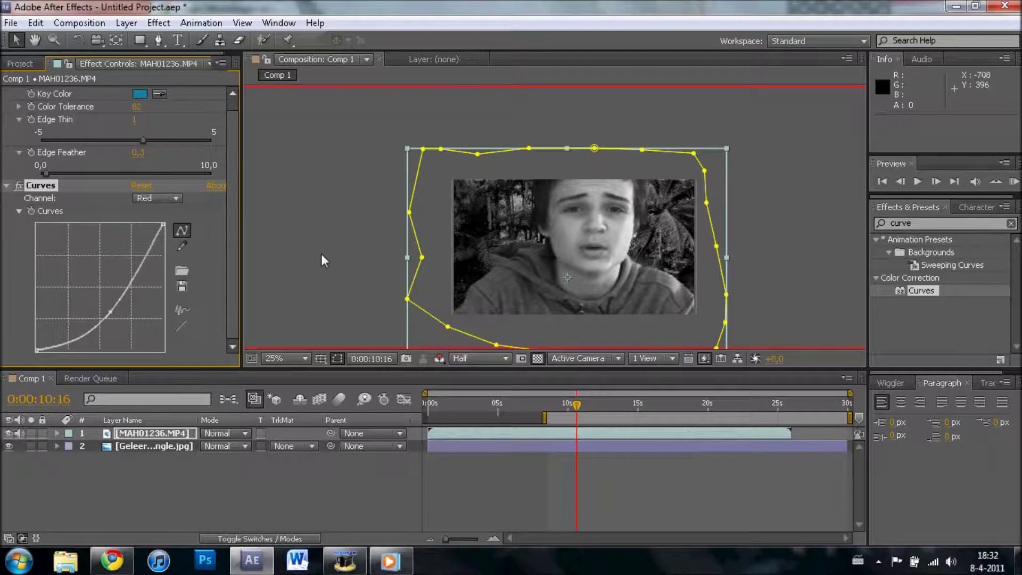
key("period")
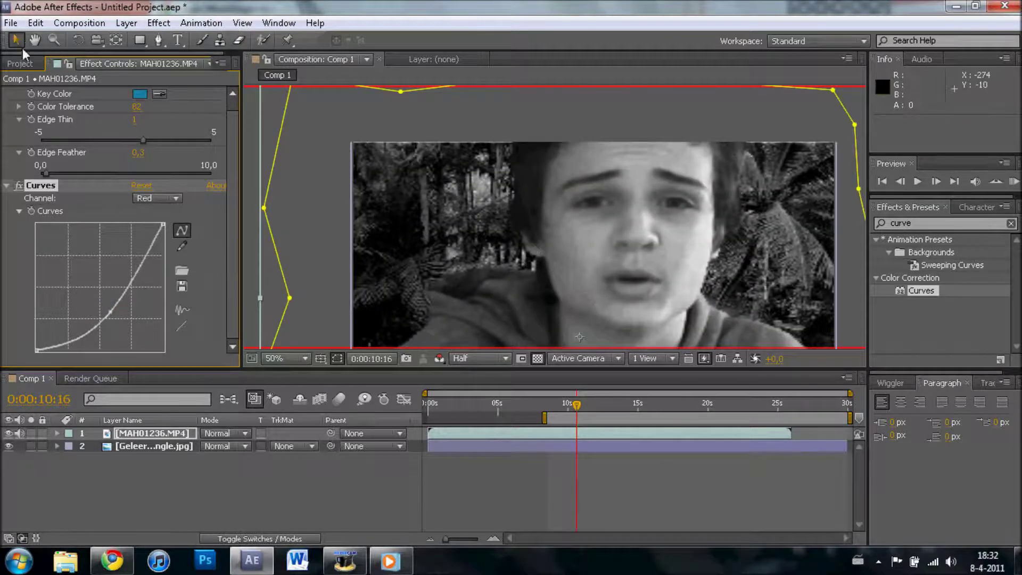
left_click(35, 41)
left_click_drag(322, 208, 319, 144)
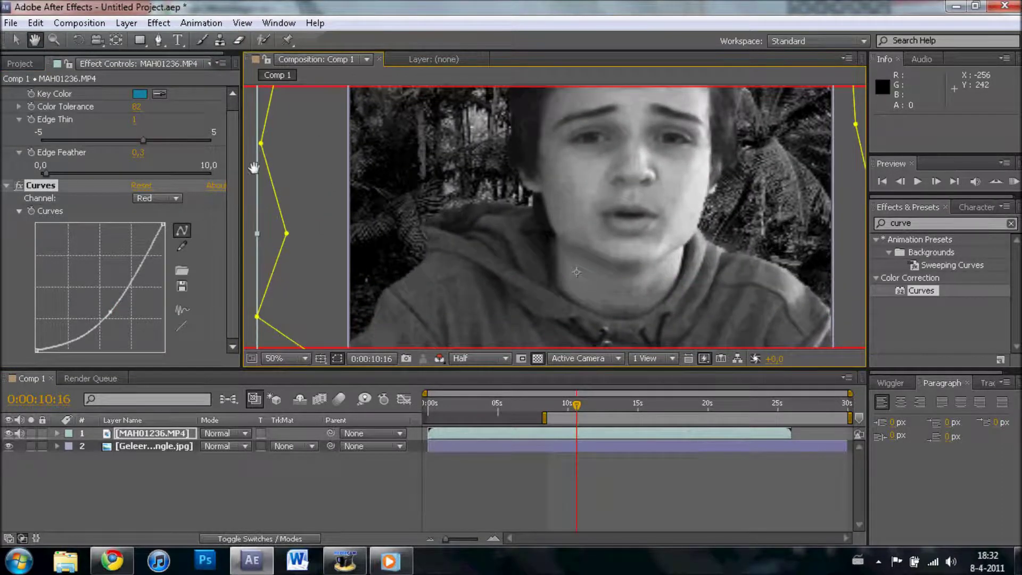
key("v")
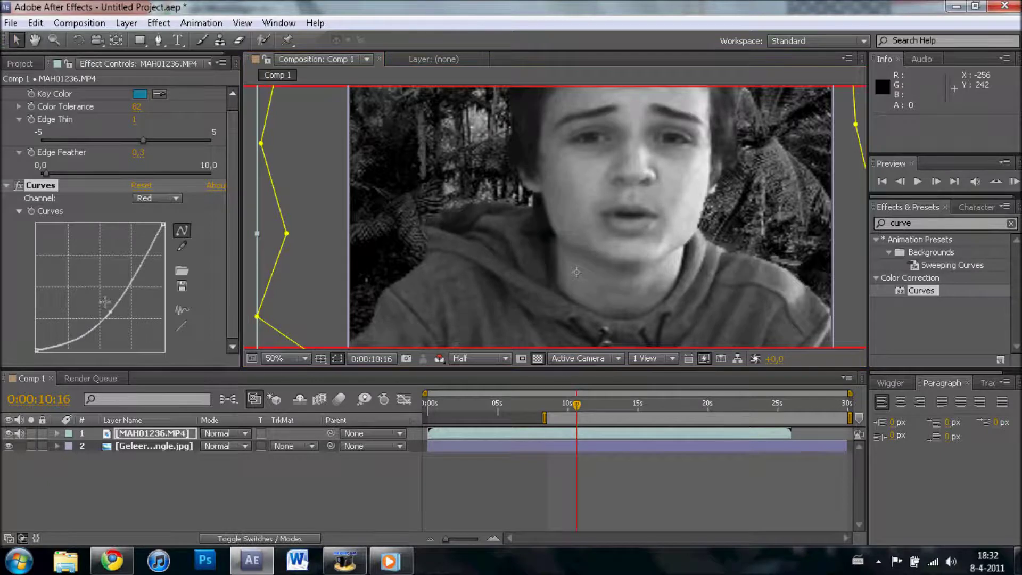
left_click_drag(108, 314, 114, 323)
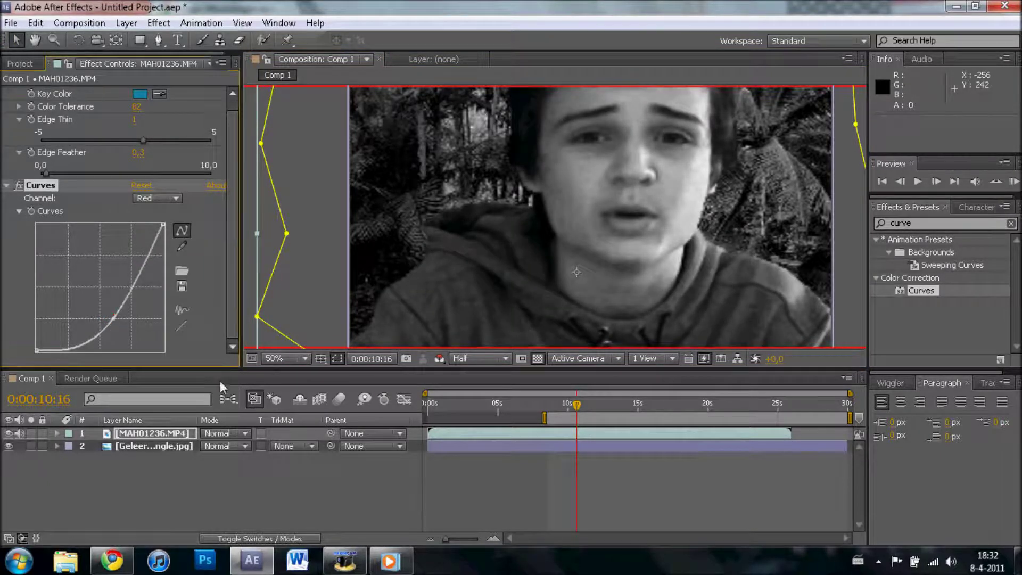
left_click(439, 358)
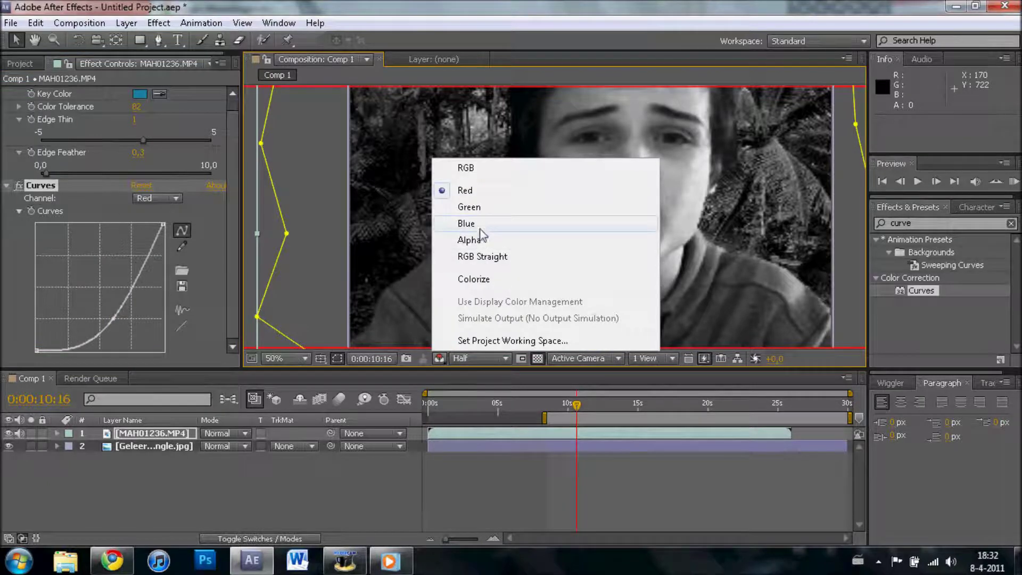
View the green channel and bend the Curves Green channel downward
left_click(463, 203)
left_click(157, 198)
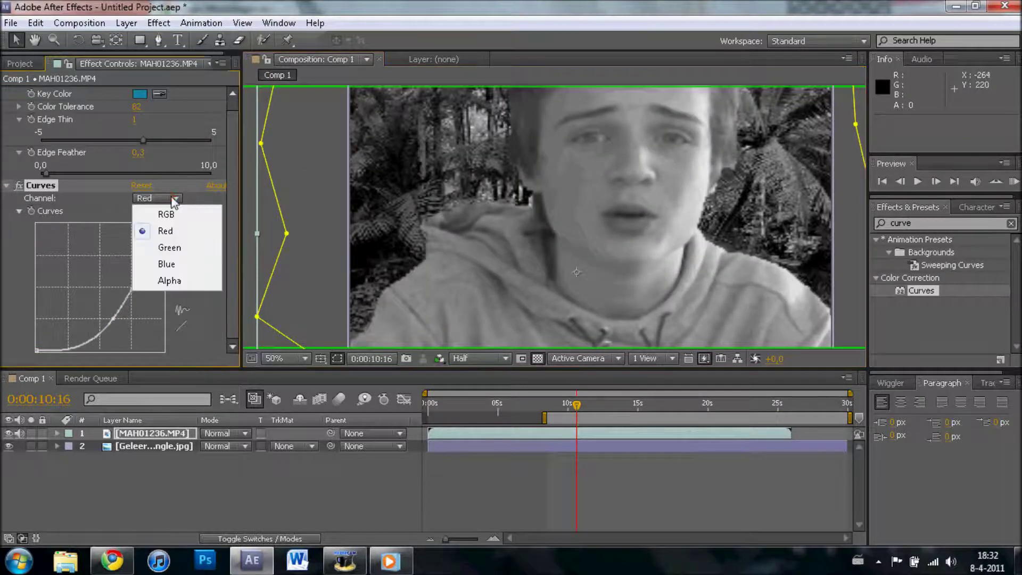
left_click(171, 241)
left_click_drag(98, 297, 101, 319)
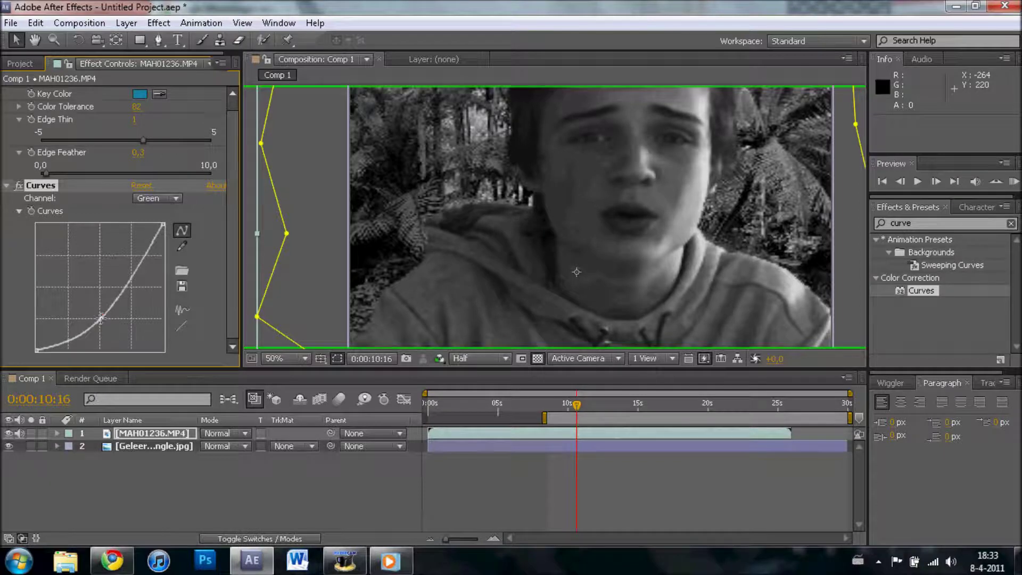
View the blue channel and bend the Curves Blue channel downward, fine-tuning at 25% zoom
left_click(439, 359)
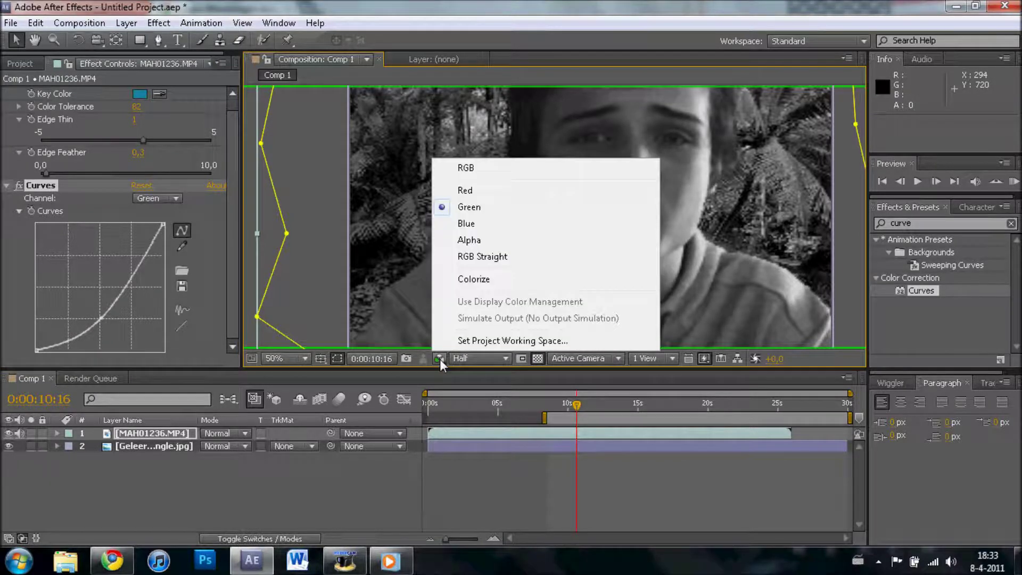
left_click(464, 221)
left_click(158, 198)
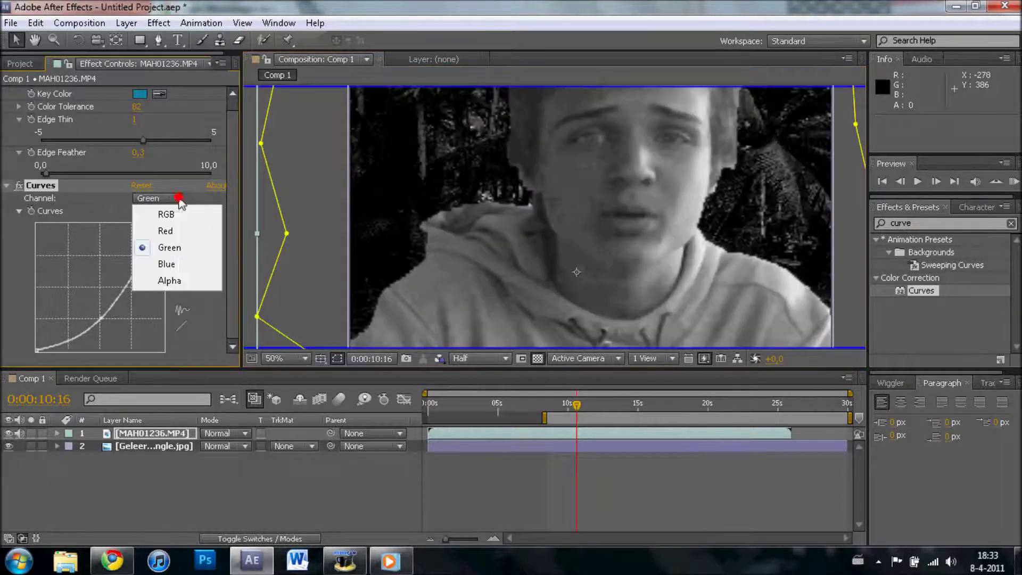
left_click(169, 262)
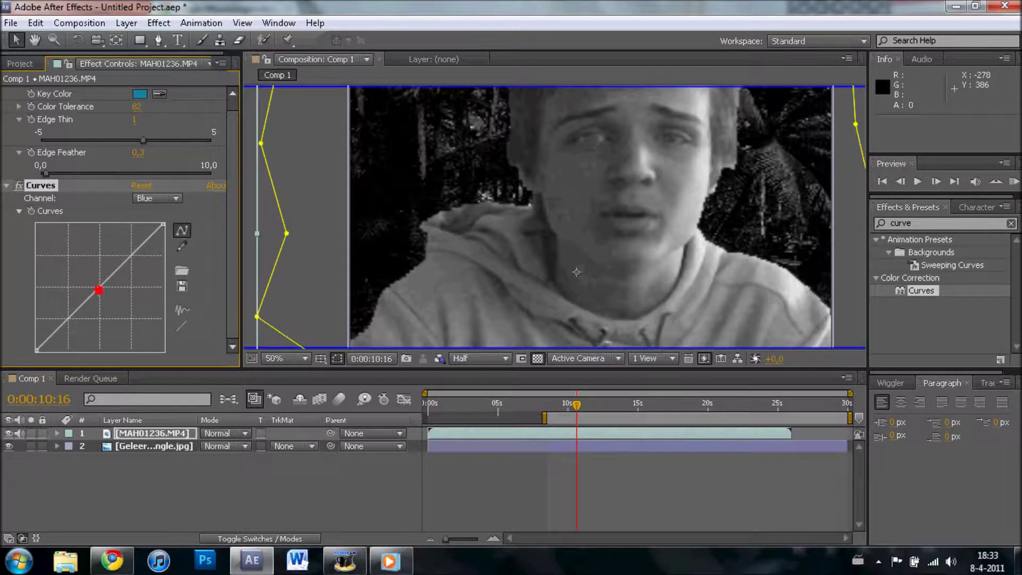
left_click_drag(100, 290, 123, 288)
key("comma")
key("comma")
key("comma")
key("comma")
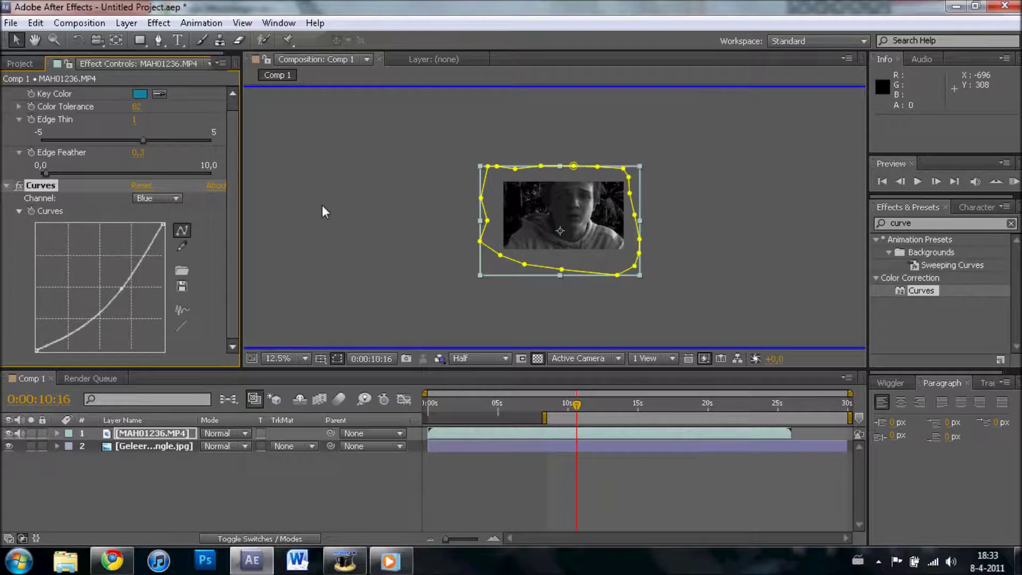
key("period")
mouse_move(123, 289)
left_mouse_down()
mouse_move(104, 283)
mouse_move(109, 315)
mouse_move(81, 318)
mouse_move(97, 322)
mouse_move(119, 305)
left_mouse_up()
Set the viewer to Full resolution and RGB, checking frames around 0:00:07:22 to 0:00:09:17
left_click(500, 361)
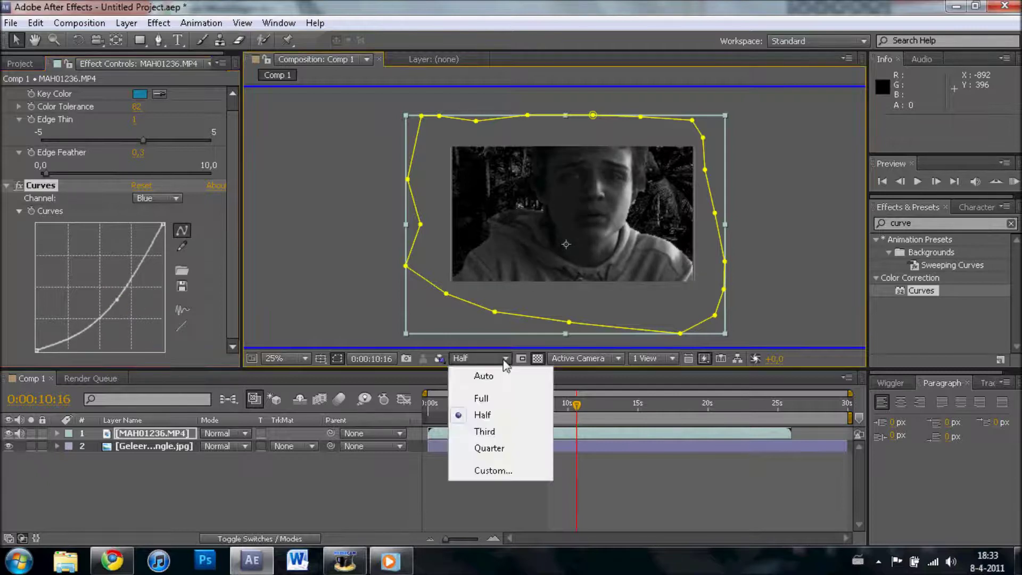
left_click(494, 397)
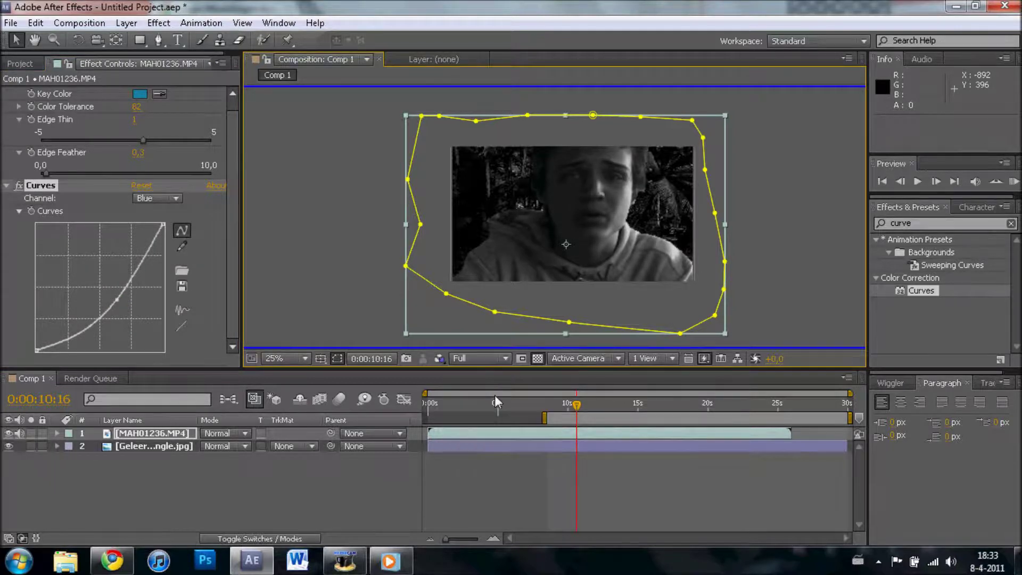
left_click_drag(577, 404, 539, 408)
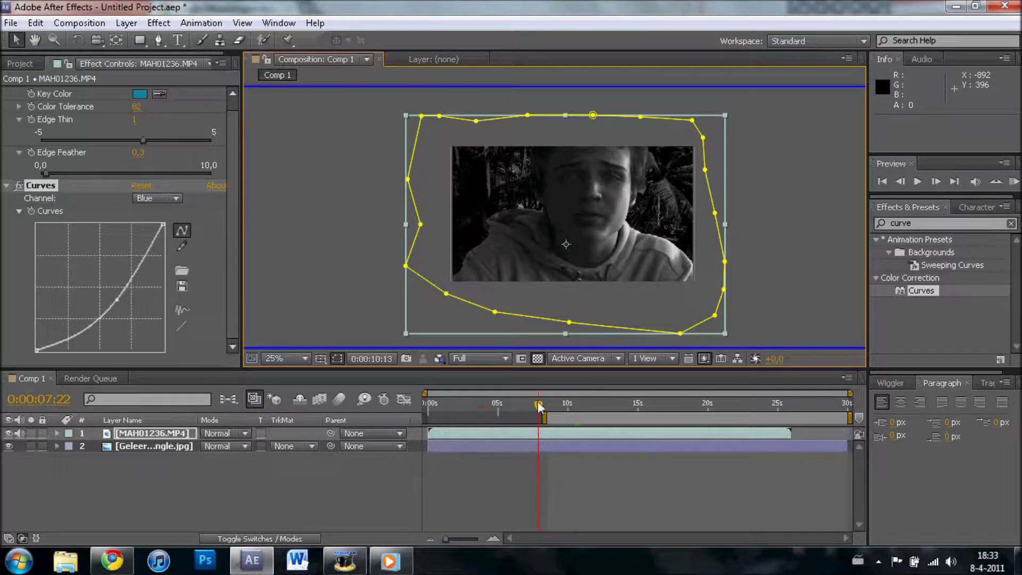
left_click(443, 358)
left_click(485, 168)
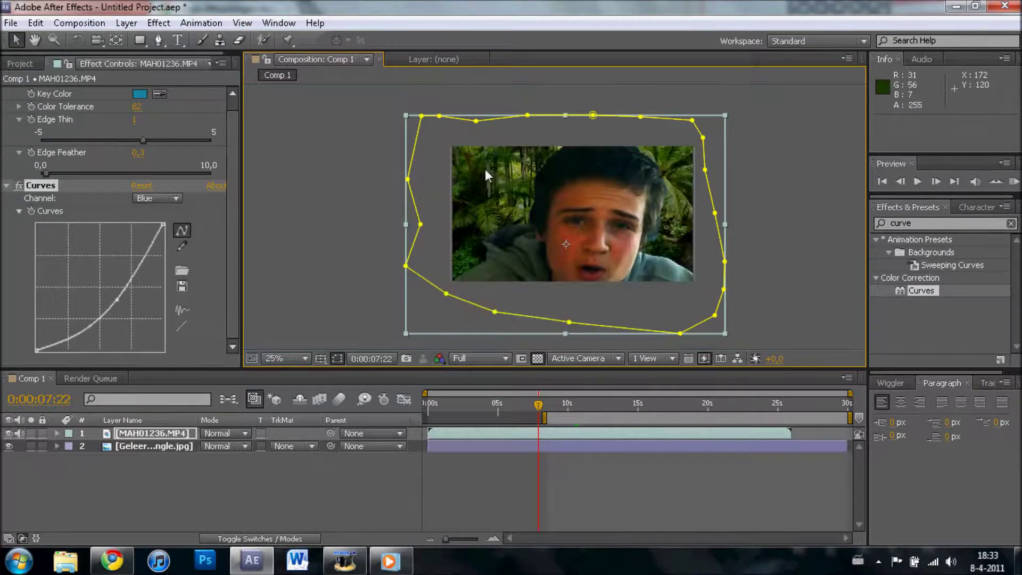
left_click_drag(543, 407, 563, 404)
Start a RAM preview of Comp 1 from the beginning, viewing at 50% then 25%
key("period")
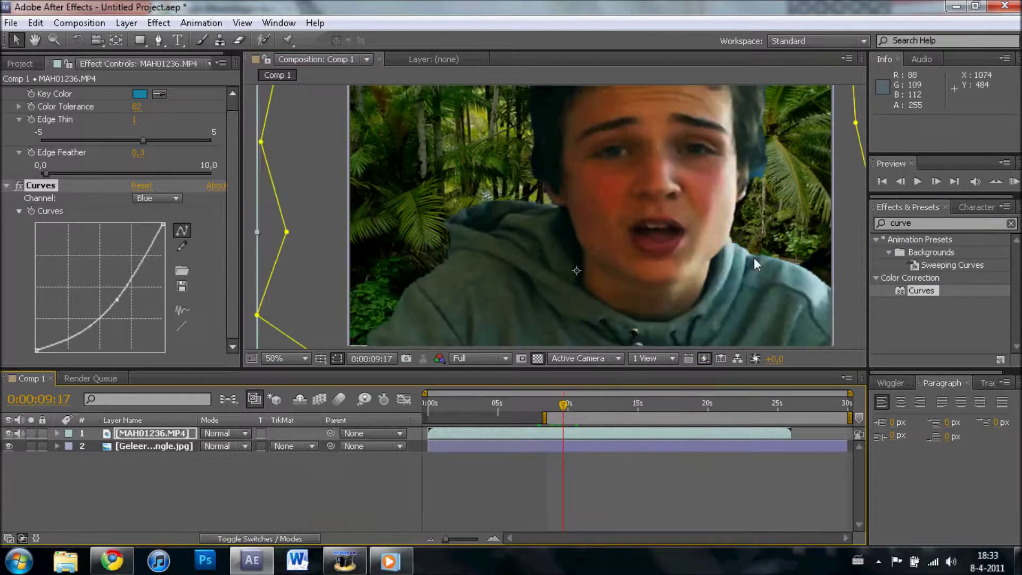
left_click(884, 182)
left_click(1013, 181)
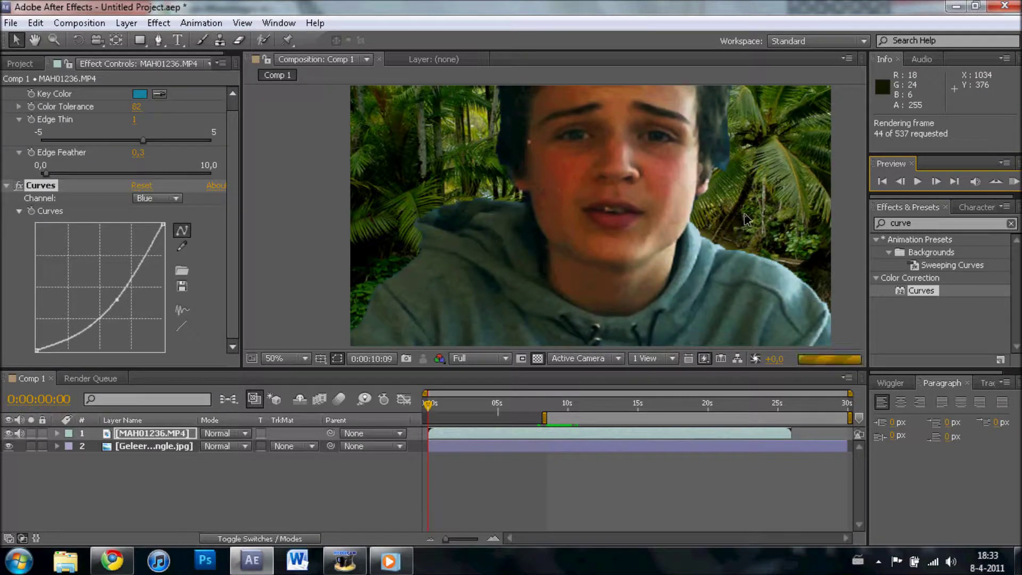
key("comma")
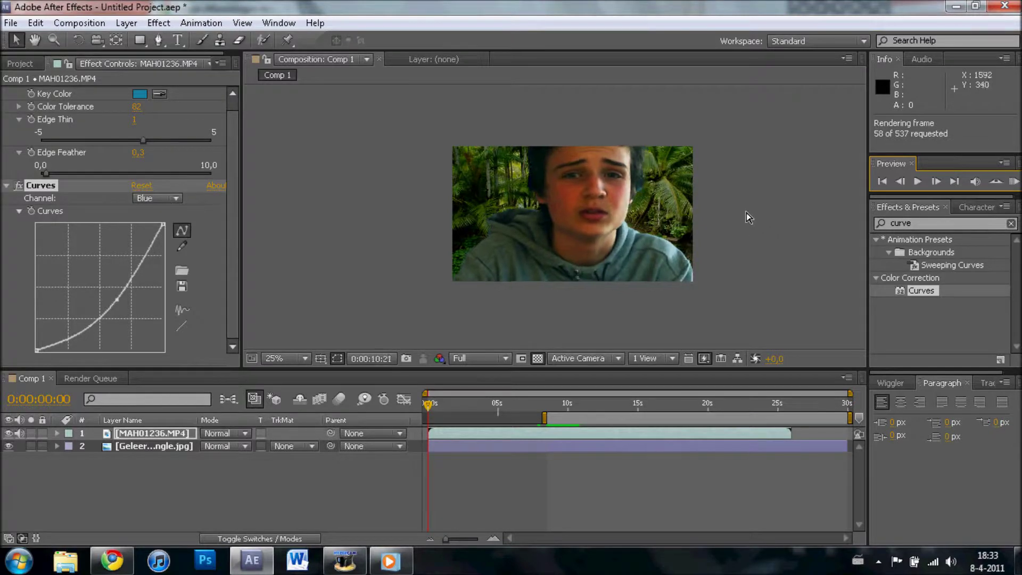
Stop the RAM preview and deselect the MAH01236.MP4 layer
left_click(920, 182)
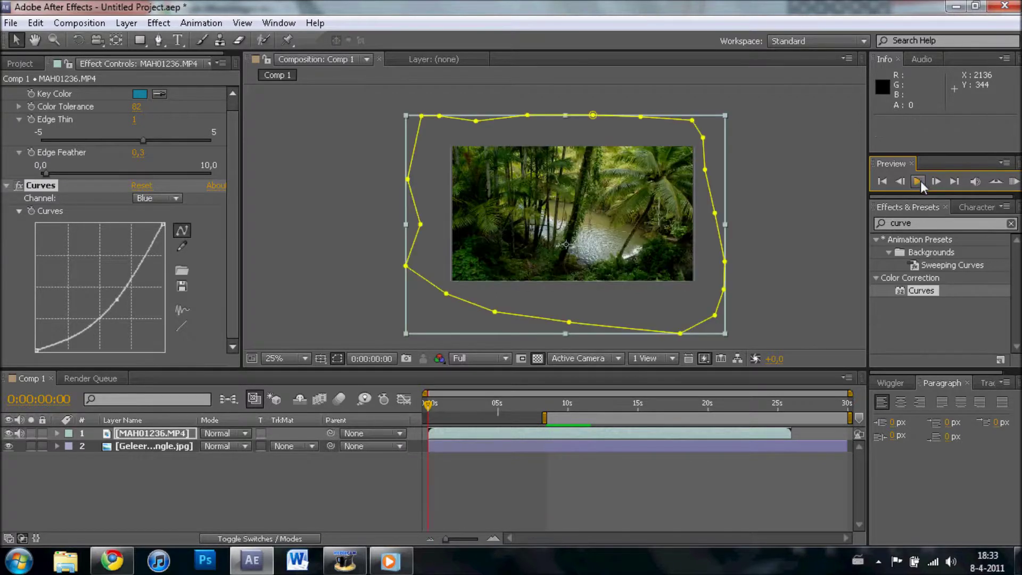
left_click(787, 275)
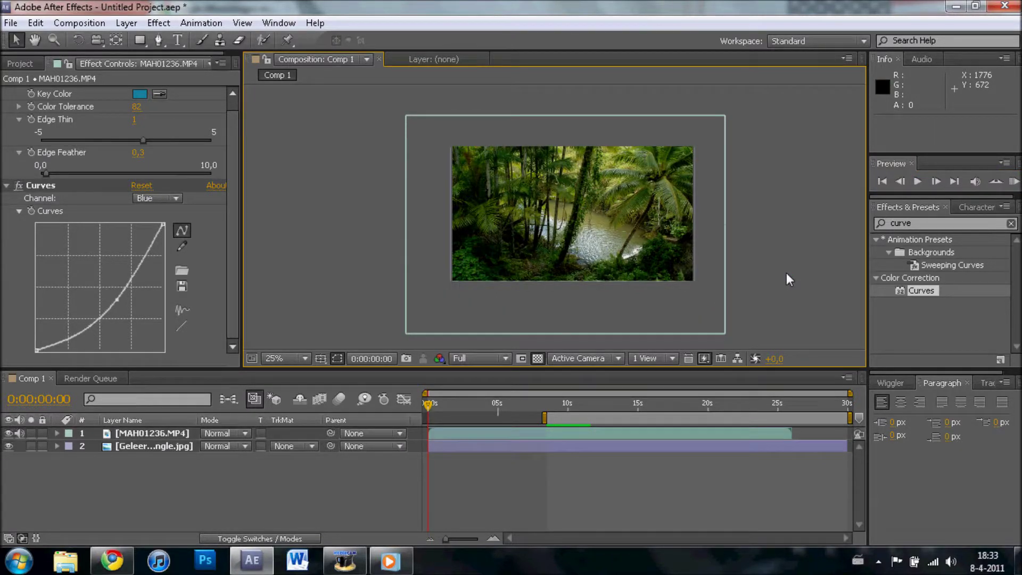